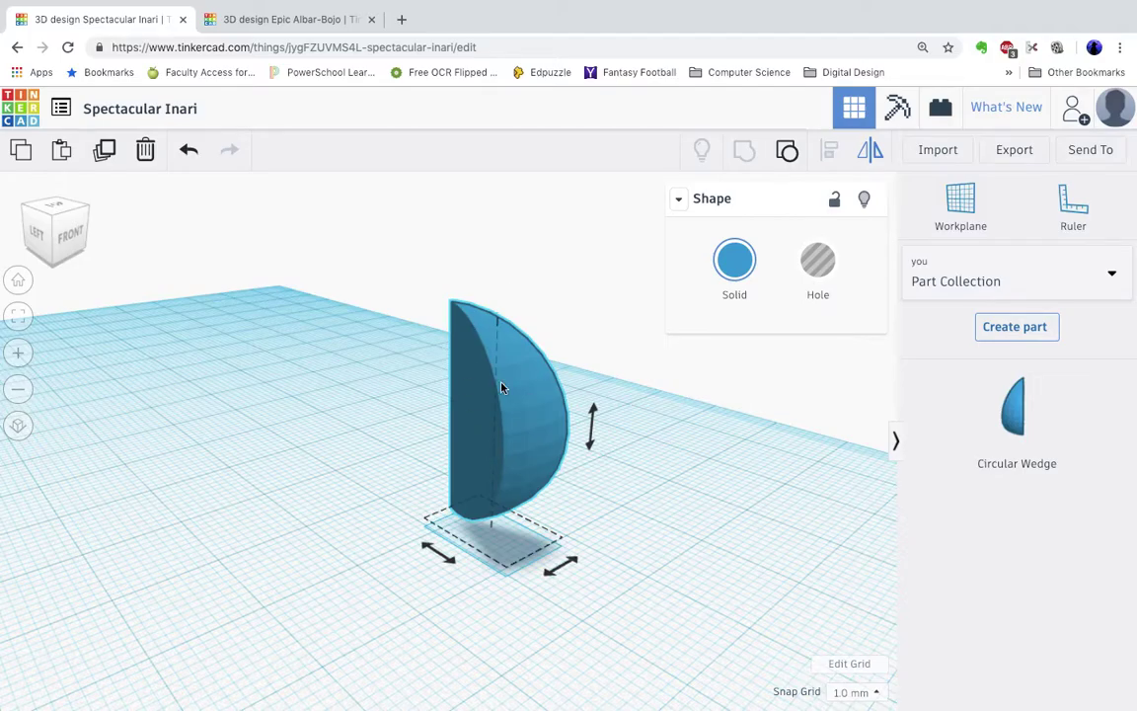
- Leave the circular wedge design and switch to the empty Spherical Wedge design
{"action": "left_click_drag", "start_coordinate": [53, 226], "coordinate": [187, 233]}
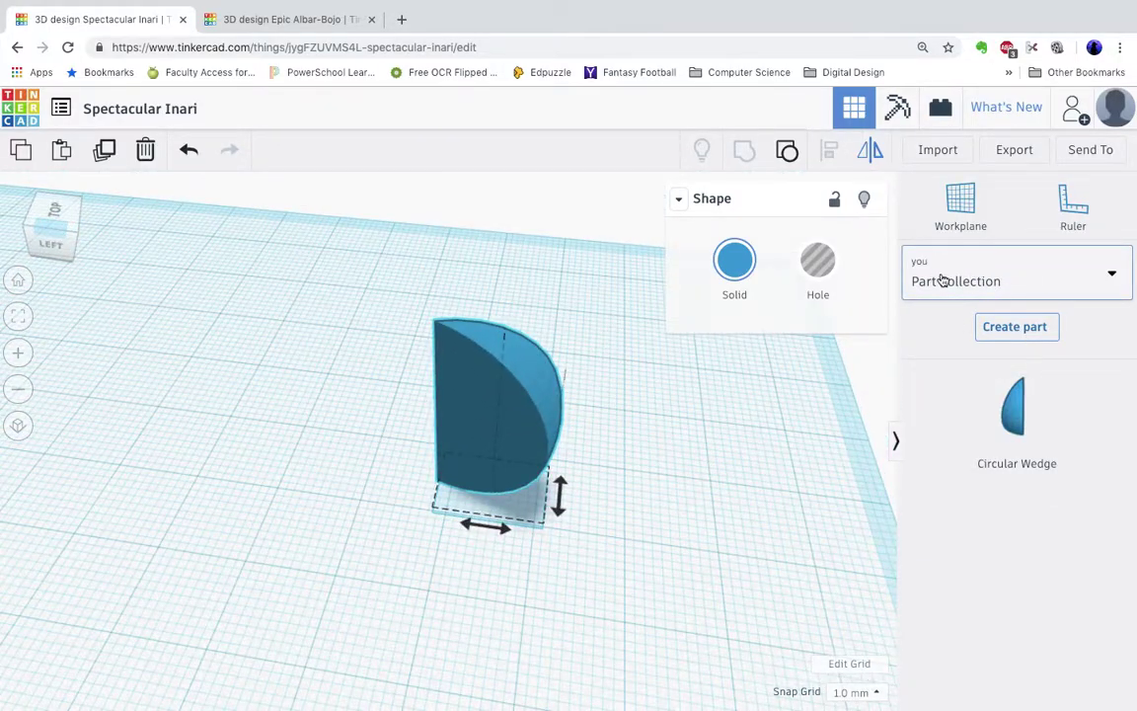
{"action": "left_click", "coordinate": [279, 22]}
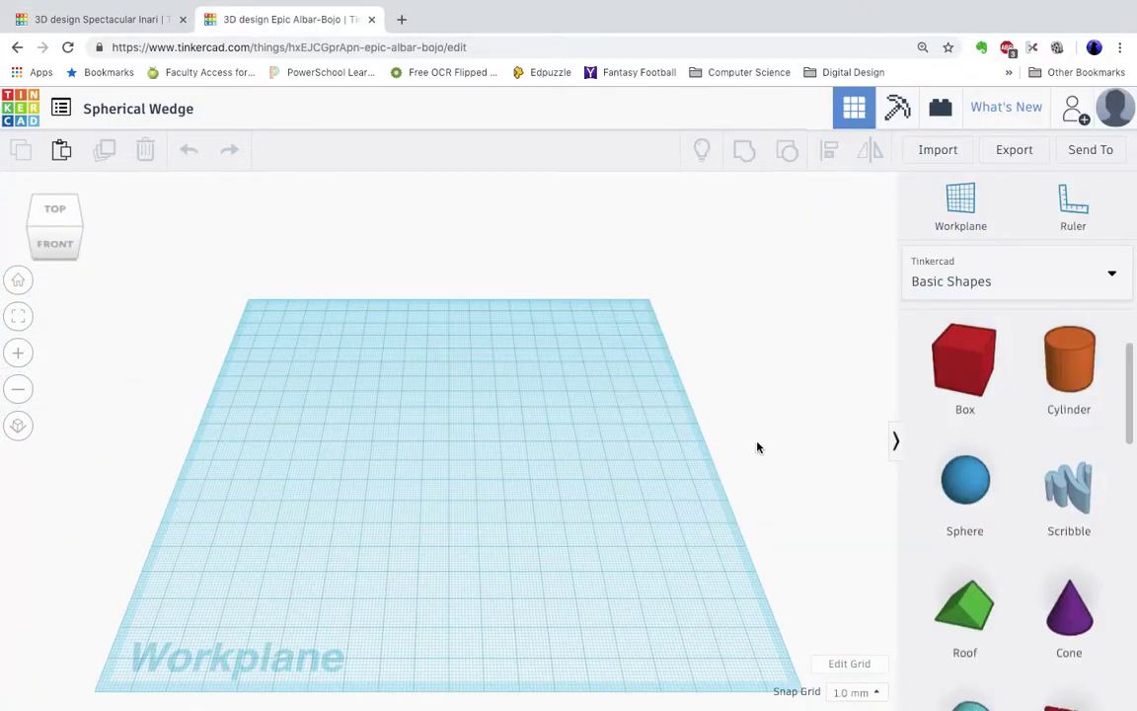
- Drop a box, a sphere and a roof from Basic Shapes onto the workplane
{"action": "left_click_drag", "start_coordinate": [988, 349], "coordinate": [287, 440]}
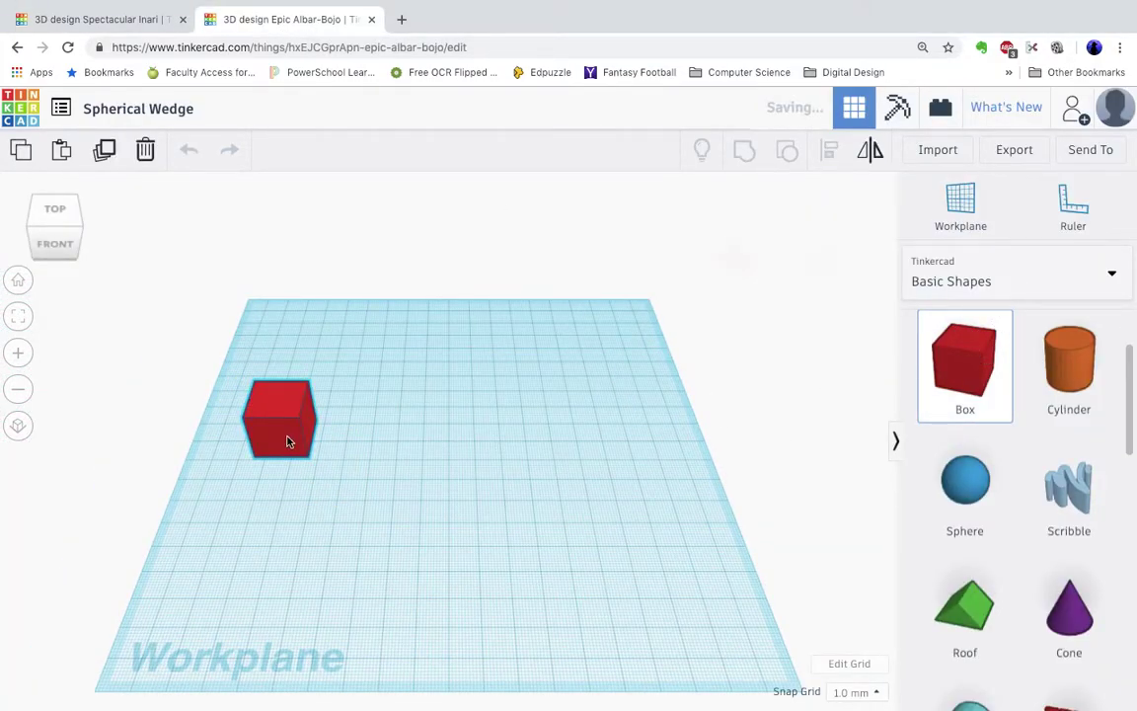
{"action": "left_click_drag", "start_coordinate": [638, 459], "coordinate": [531, 446]}
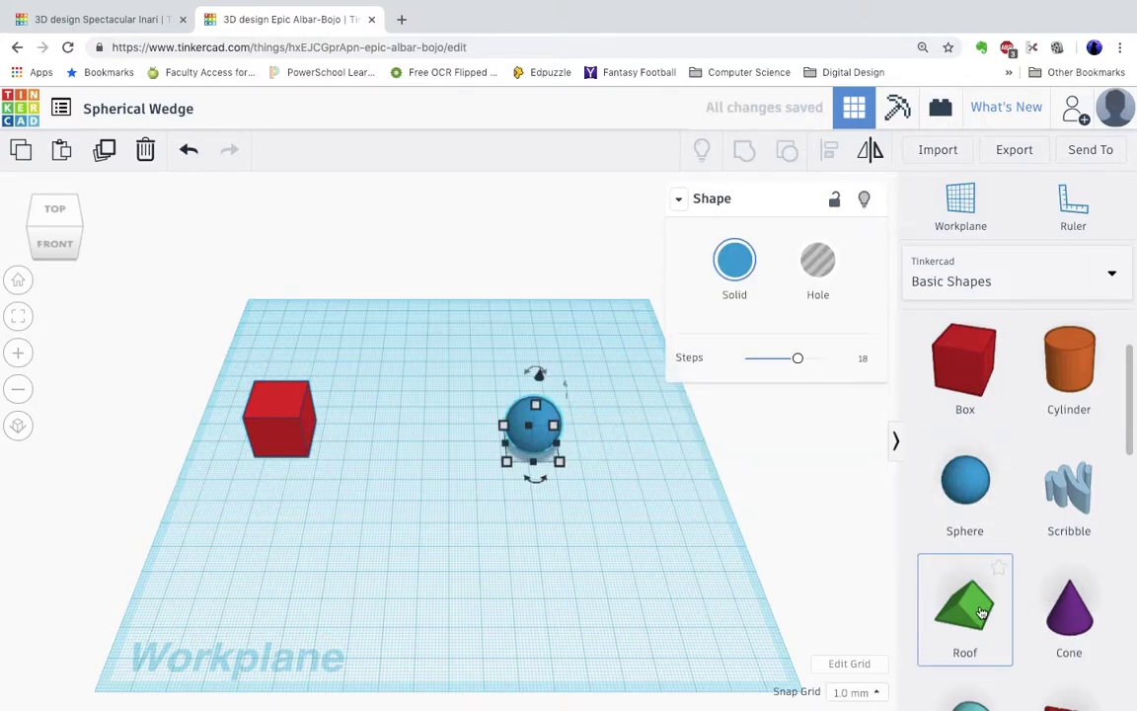
{"action": "left_click_drag", "start_coordinate": [709, 605], "coordinate": [538, 489]}
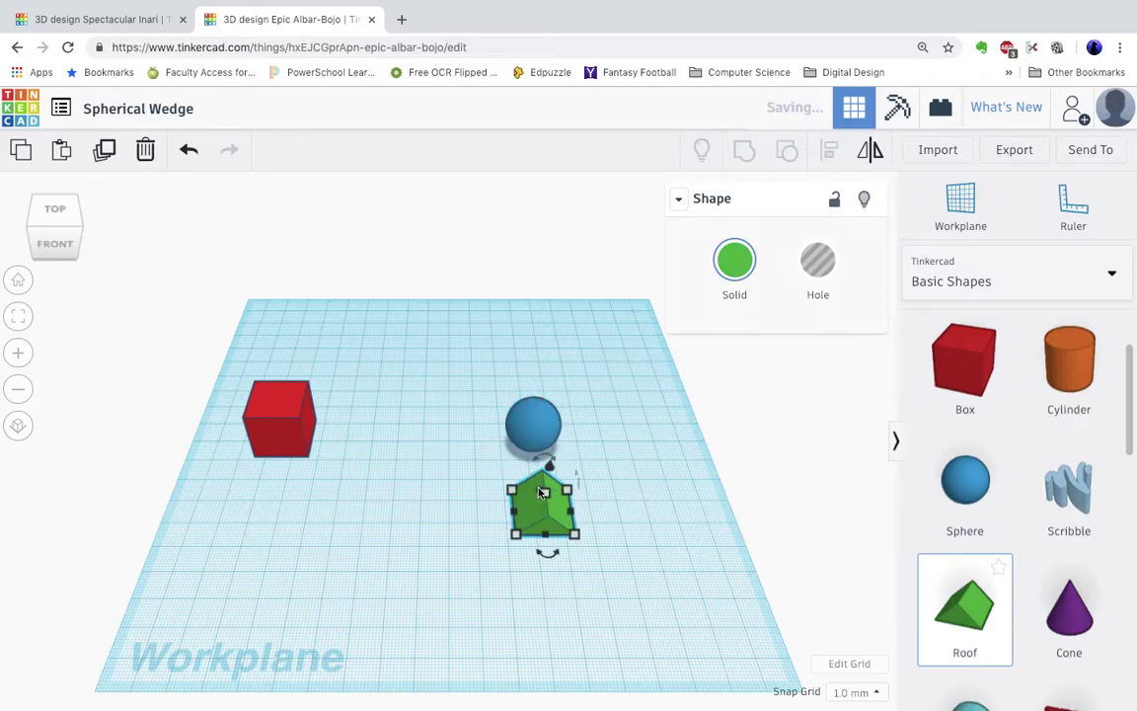
{"action": "left_click", "coordinate": [18, 316]}
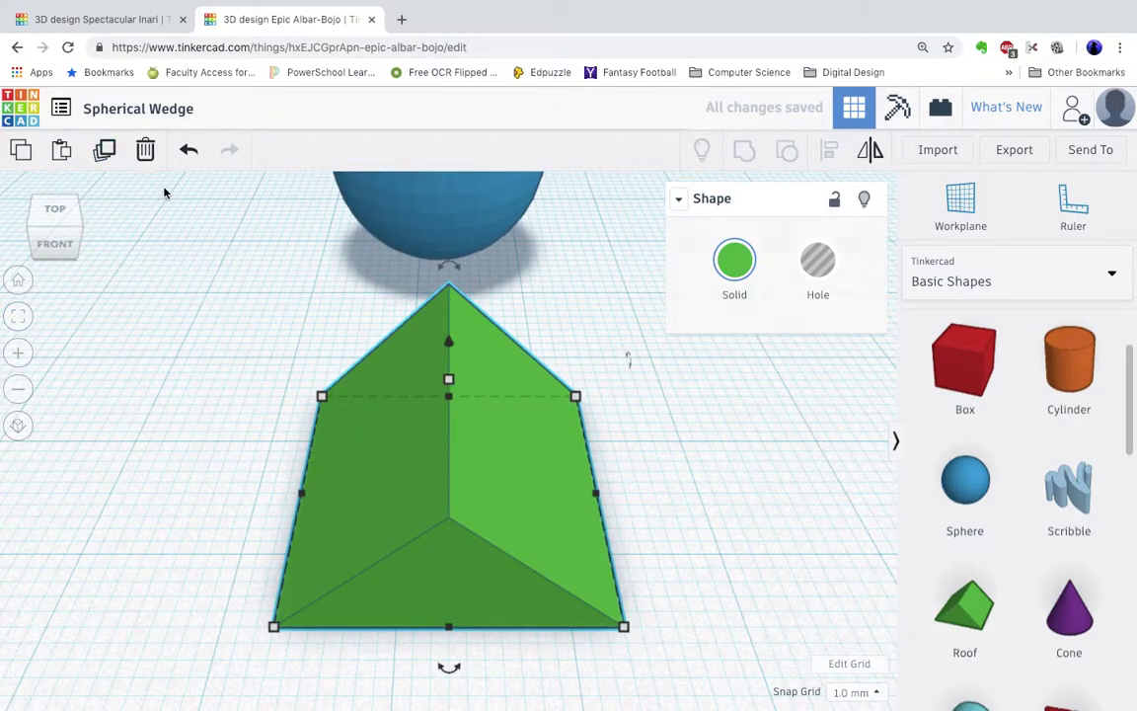
{"action": "left_click", "coordinate": [18, 393]}
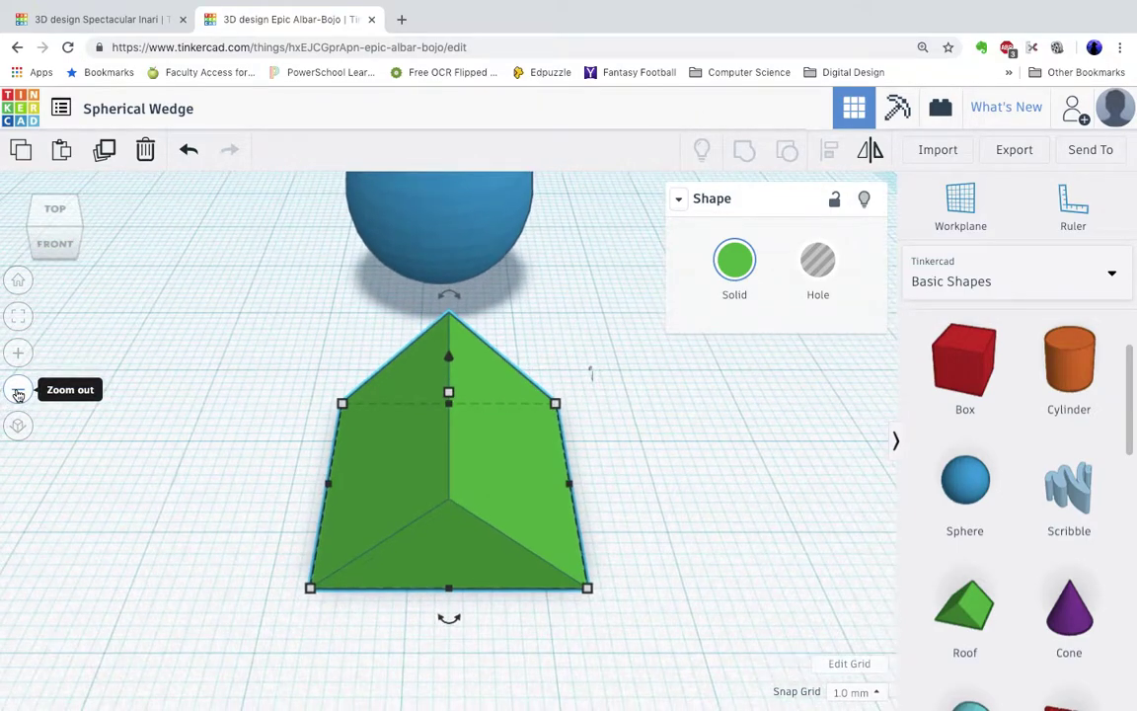
- Narrow the roof from 20 mm to 8 mm wide
{"action": "left_click", "coordinate": [339, 559]}
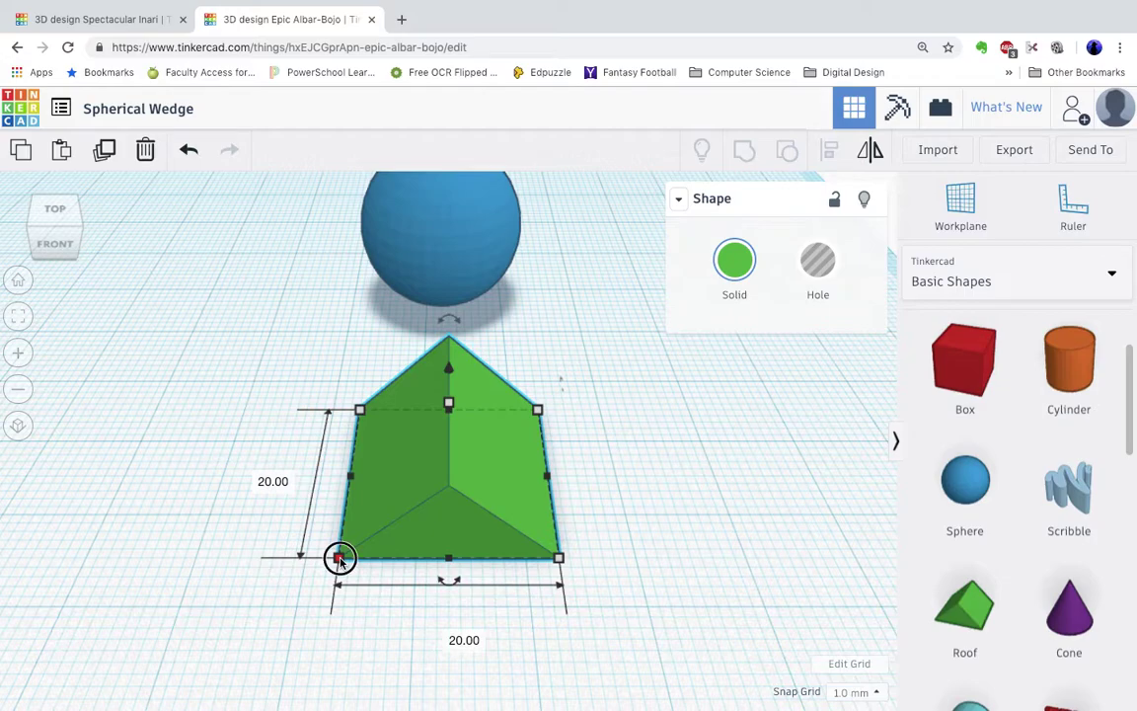
{"action": "left_click_drag", "start_coordinate": [338, 559], "coordinate": [474, 559]}
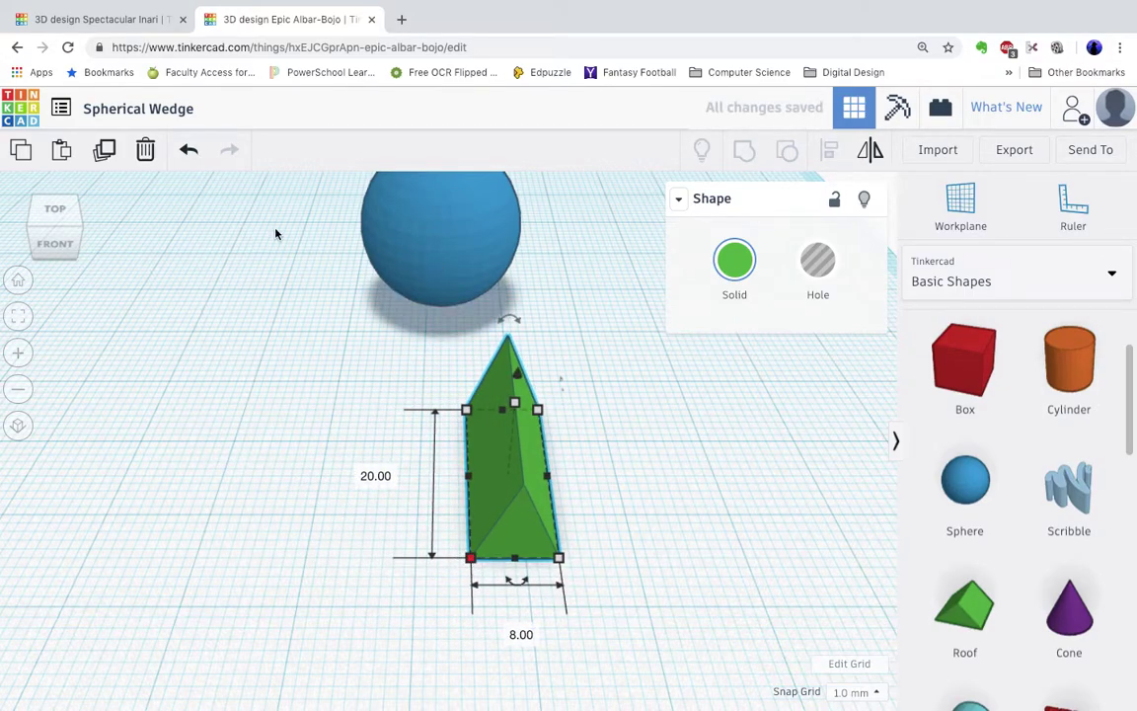
{"action": "left_click", "coordinate": [89, 235]}
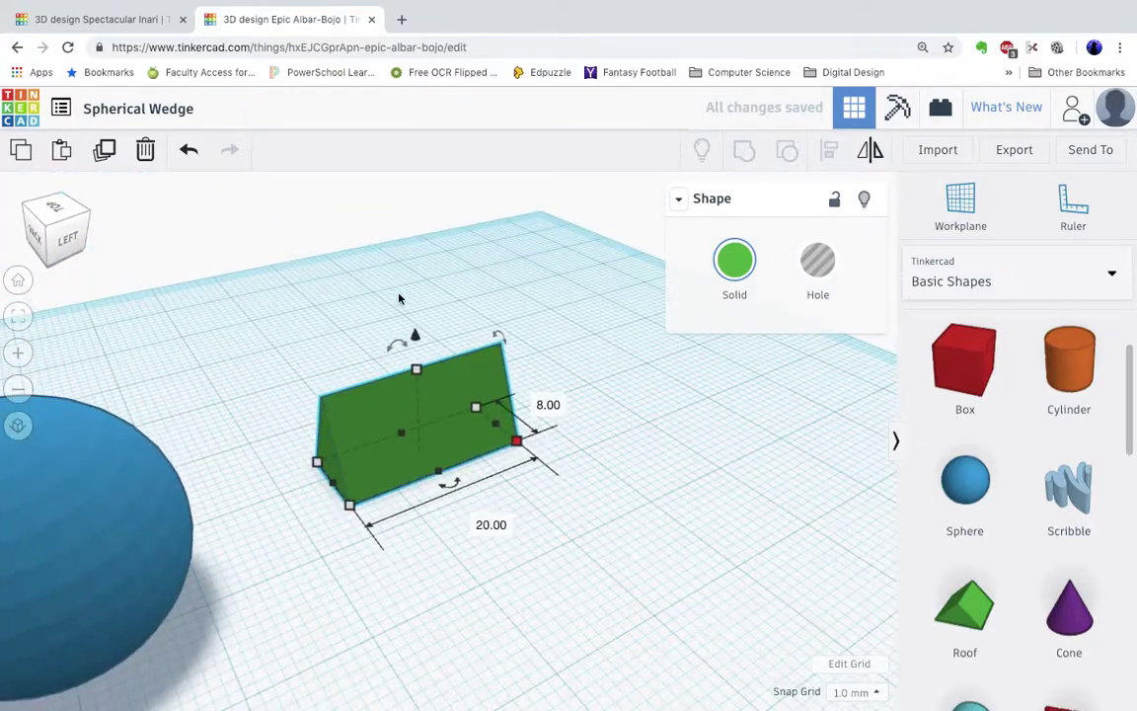
- Rotate the roof 90 degrees and zoom out to bring the red box into view
{"action": "left_click_drag", "start_coordinate": [395, 343], "coordinate": [389, 272]}
{"action": "left_click", "coordinate": [391, 237]}
{"action": "type", "text": "90"}
{"action": "key", "text": "Return"}
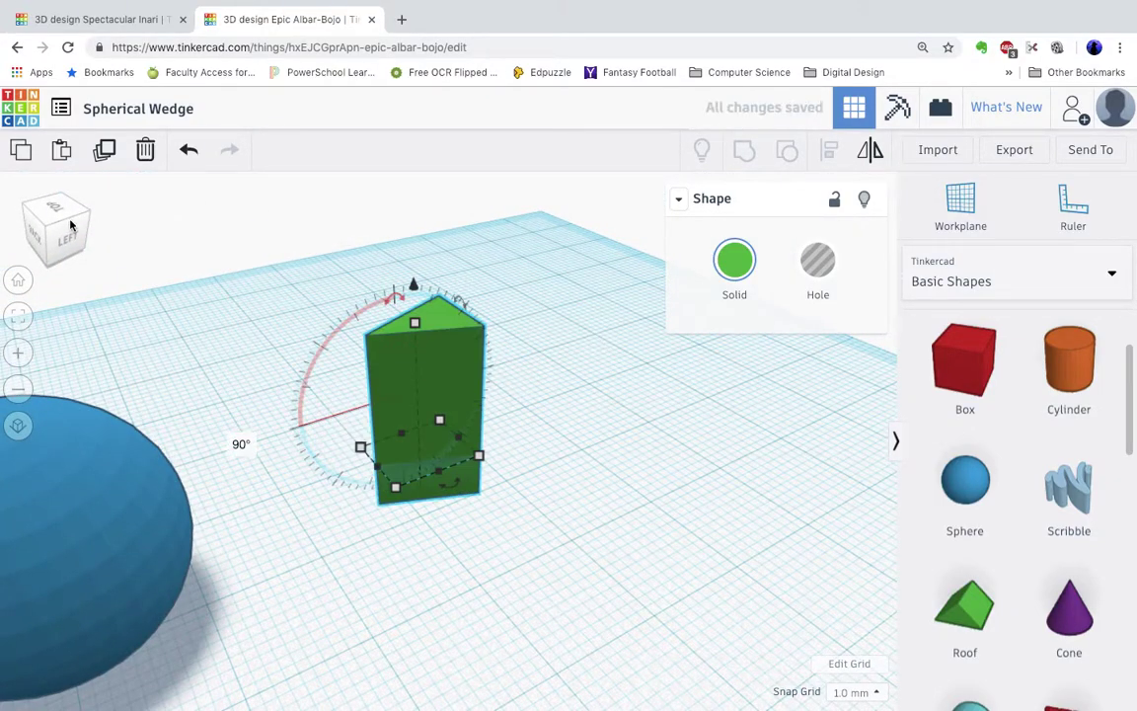
{"action": "left_click", "coordinate": [77, 226]}
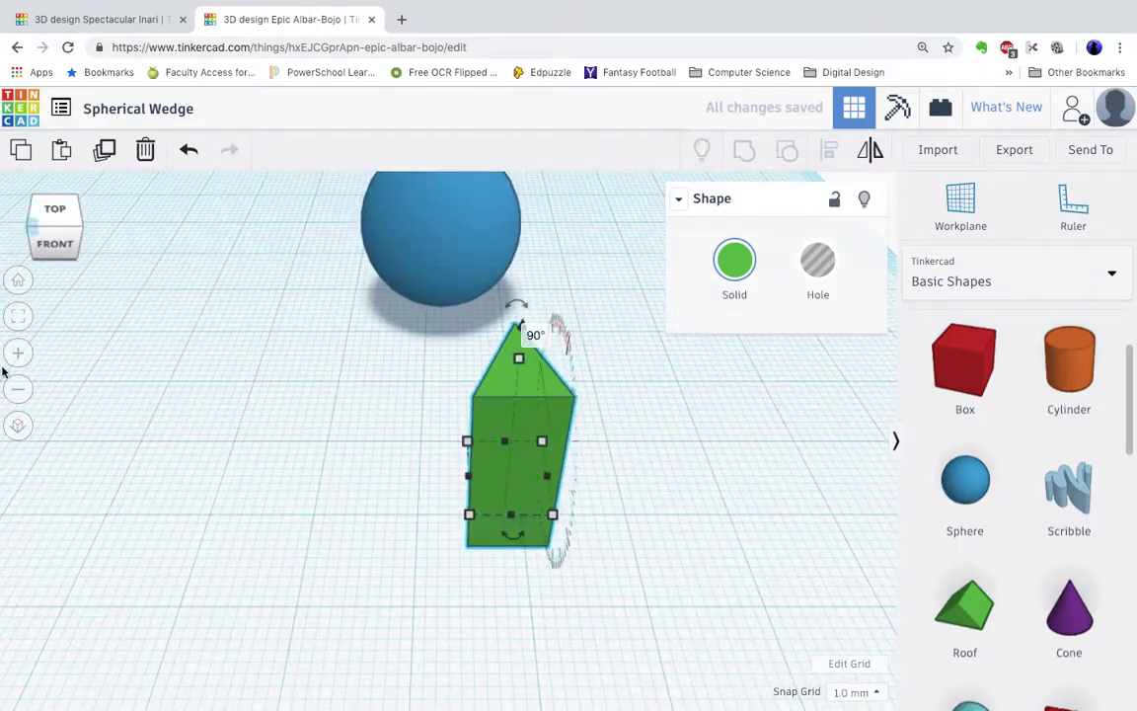
{"action": "left_click", "coordinate": [17, 391]}
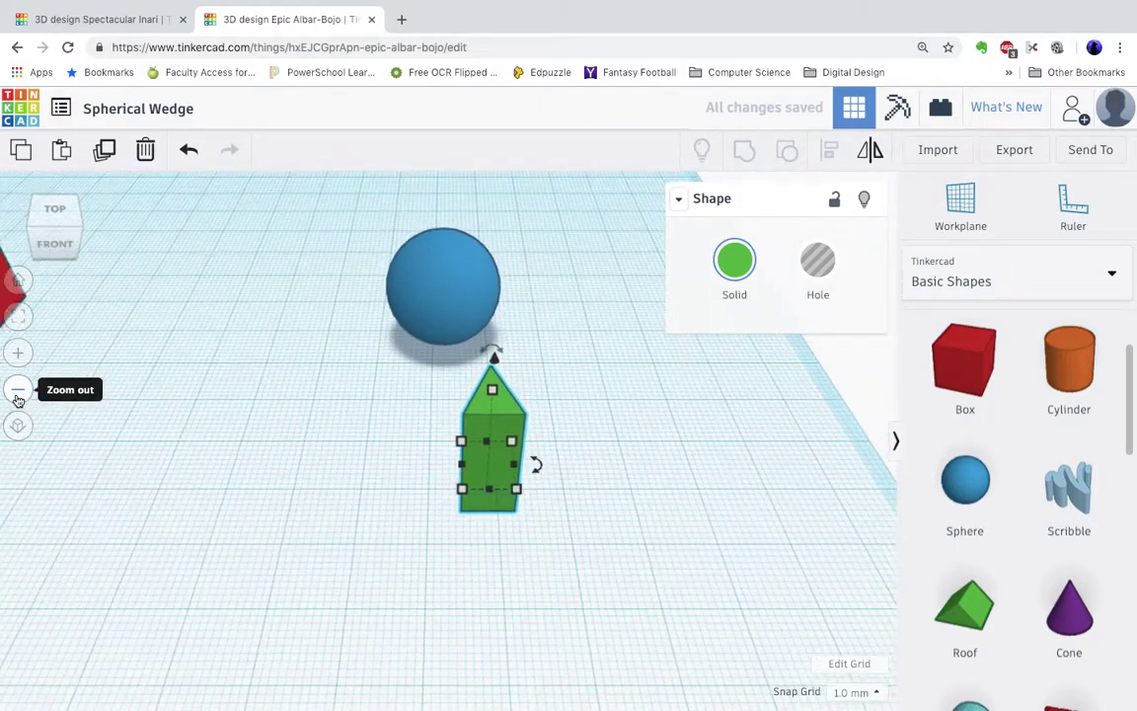
{"action": "left_click", "coordinate": [18, 391]}
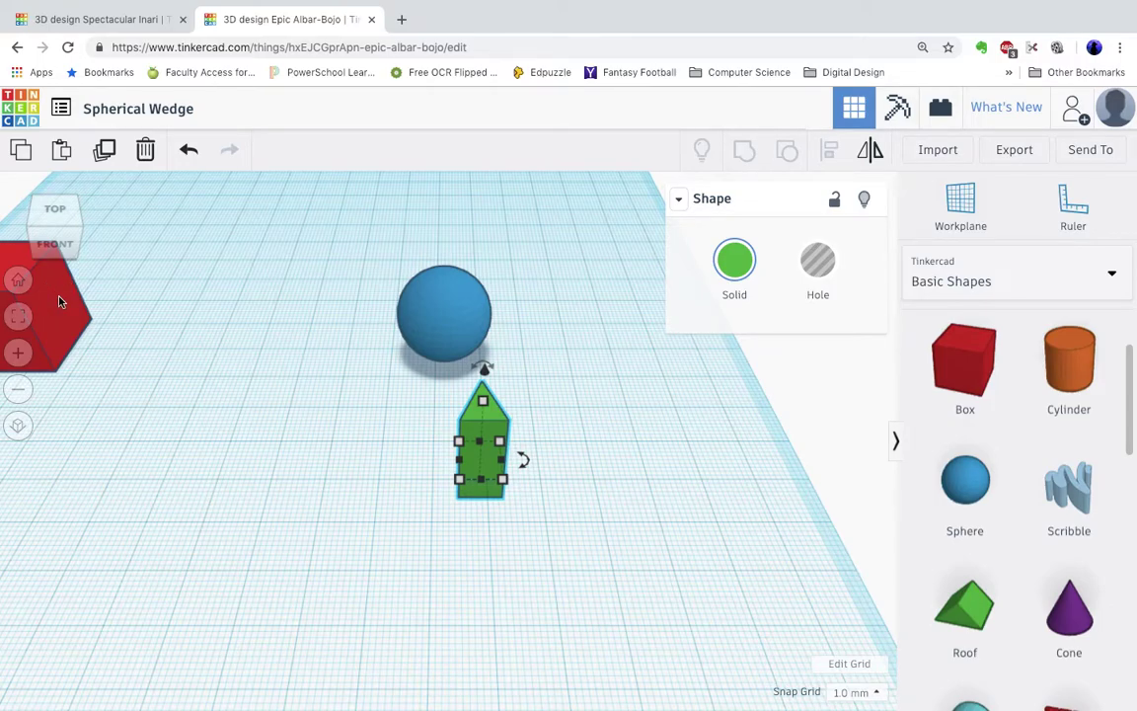
- Move the red box beside the sphere, over the roof
{"action": "left_click", "coordinate": [58, 301]}
{"action": "left_click_drag", "start_coordinate": [76, 294], "coordinate": [521, 413]}
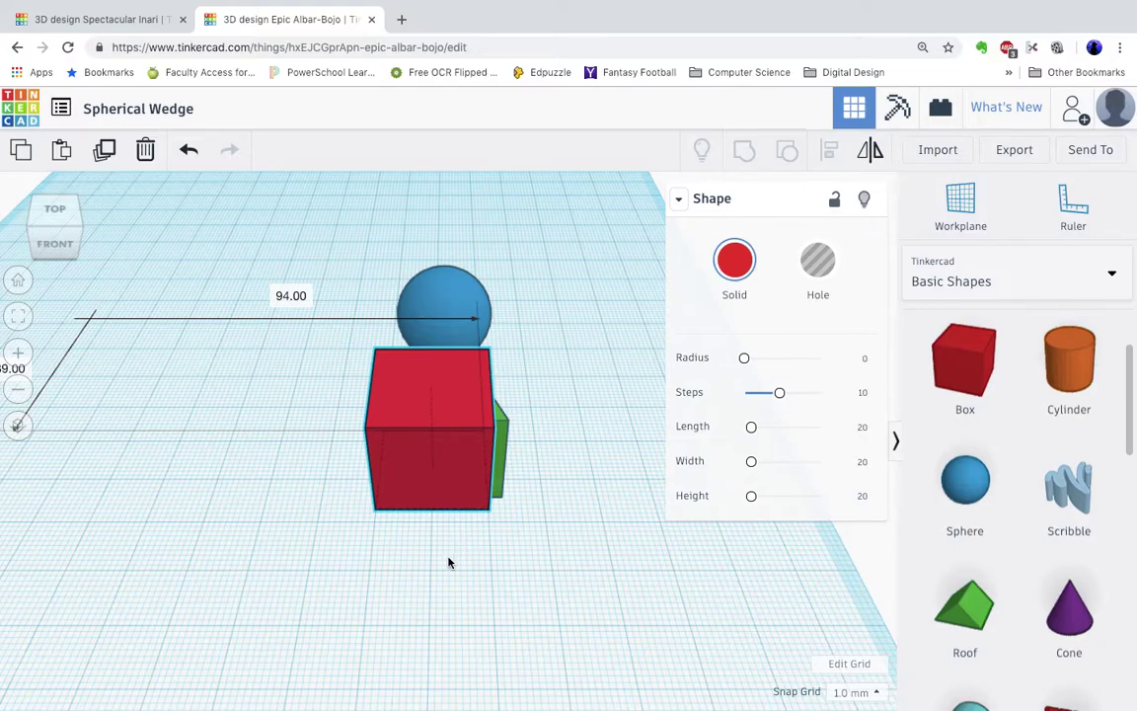
{"action": "key", "text": "Right"}
{"action": "key", "text": "Right"}
{"action": "key", "text": "Right"}
{"action": "key", "text": "Right"}
{"action": "key", "text": "Right"}
{"action": "key", "text": "Up"}
{"action": "key", "text": "Up"}
{"action": "left_click_drag", "start_coordinate": [503, 395], "coordinate": [521, 361]}
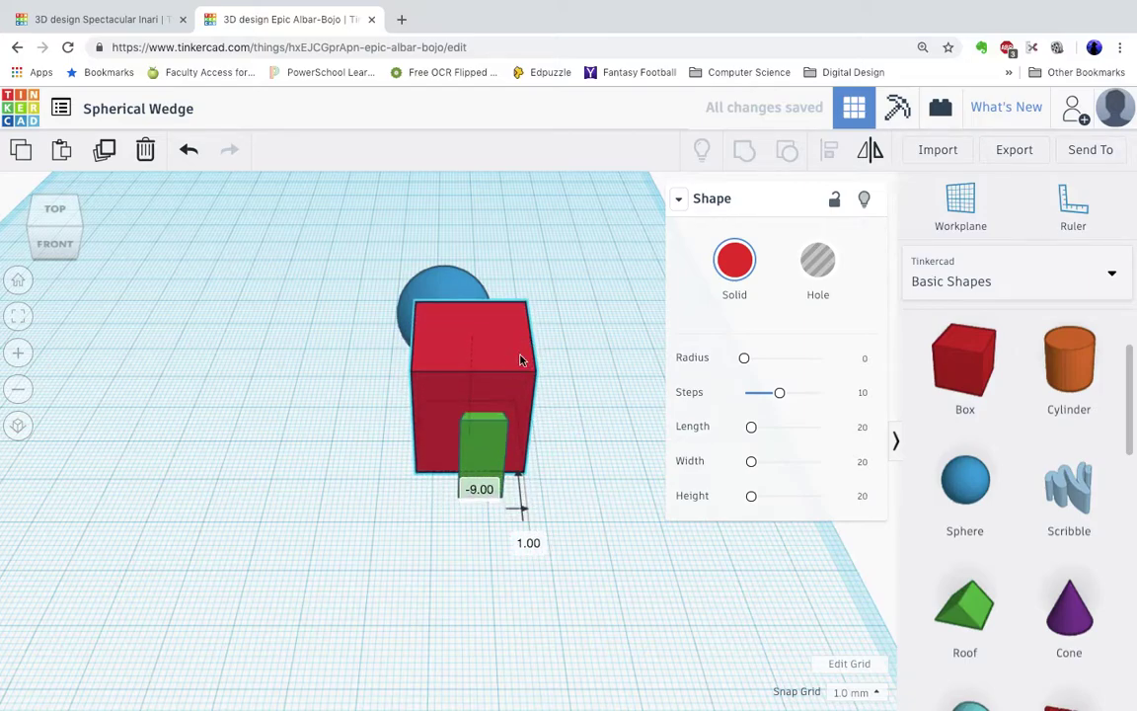
- Make the roof 26 mm tall and raise it to -2 mm elevation inside the box
{"action": "left_click", "coordinate": [483, 449]}
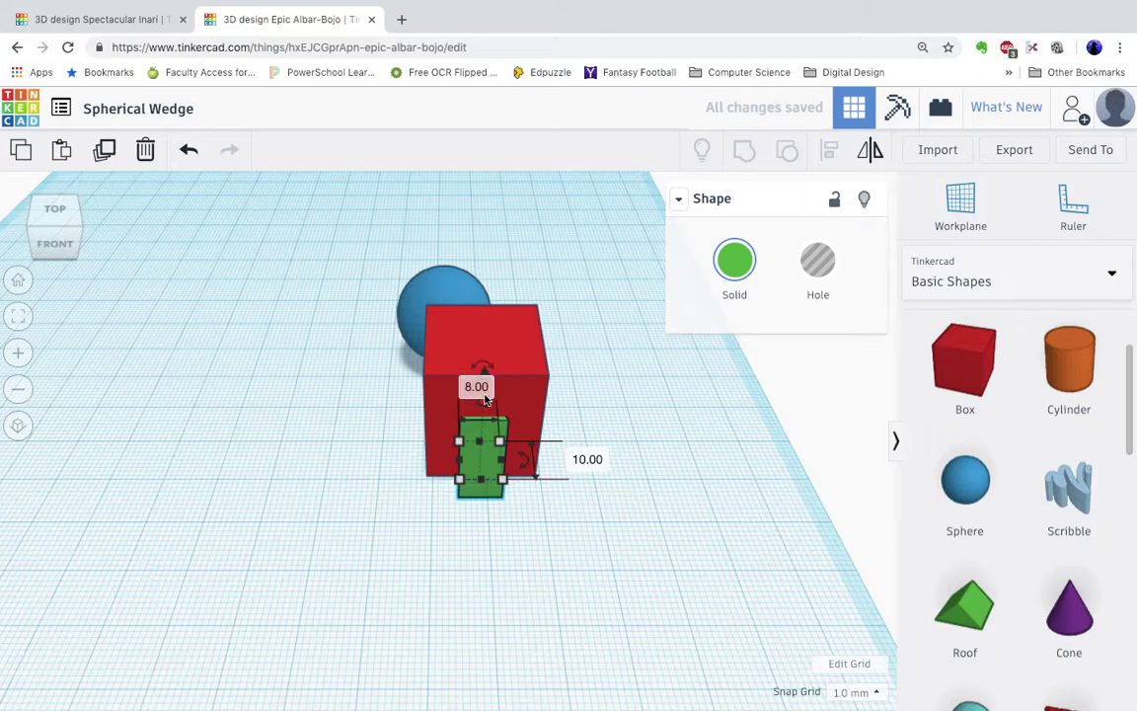
{"action": "left_click_drag", "start_coordinate": [484, 403], "coordinate": [490, 365]}
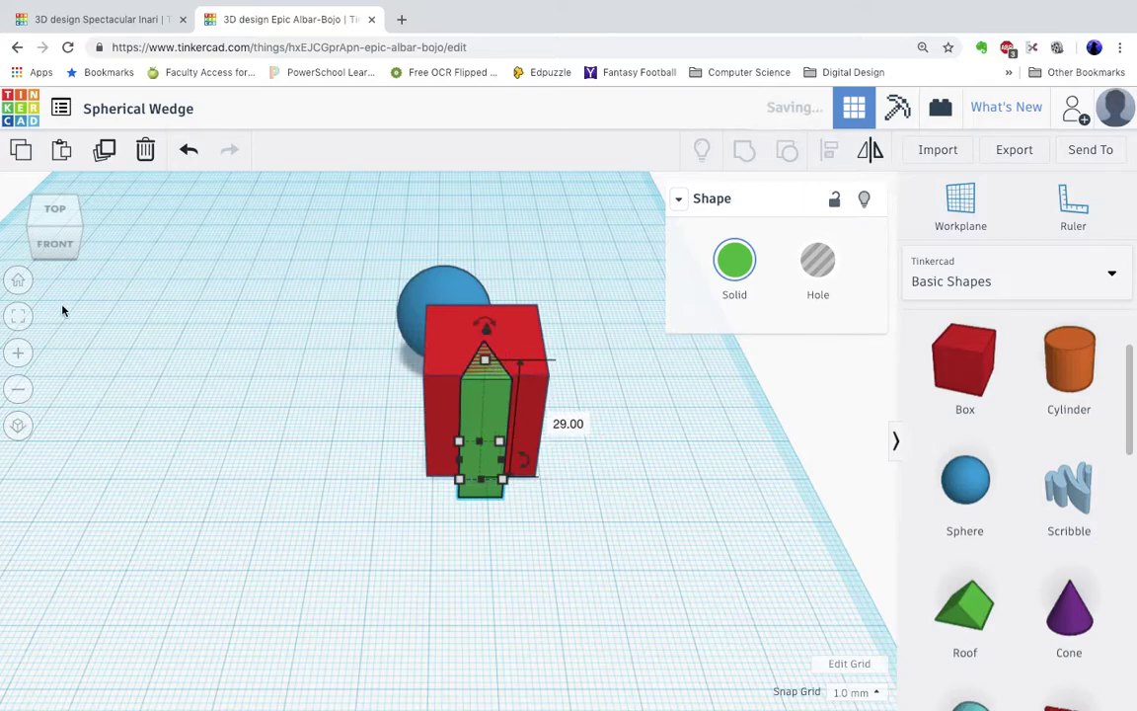
{"action": "left_click_drag", "start_coordinate": [63, 241], "coordinate": [89, 244]}
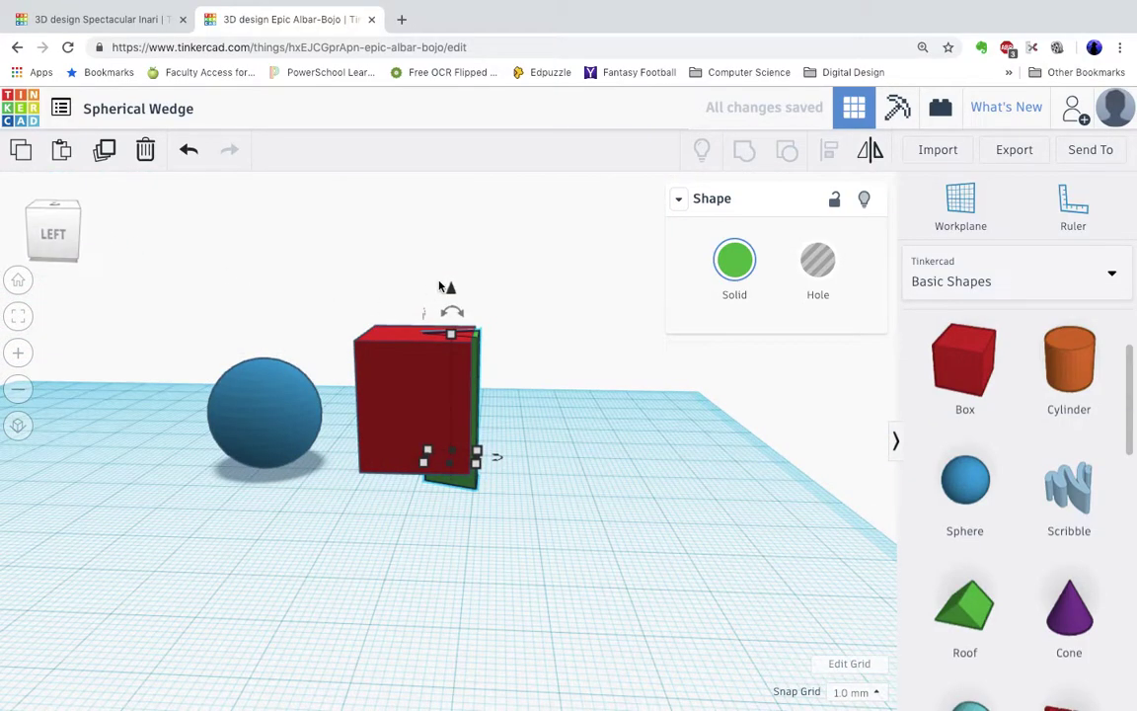
{"action": "left_click_drag", "start_coordinate": [454, 290], "coordinate": [457, 272]}
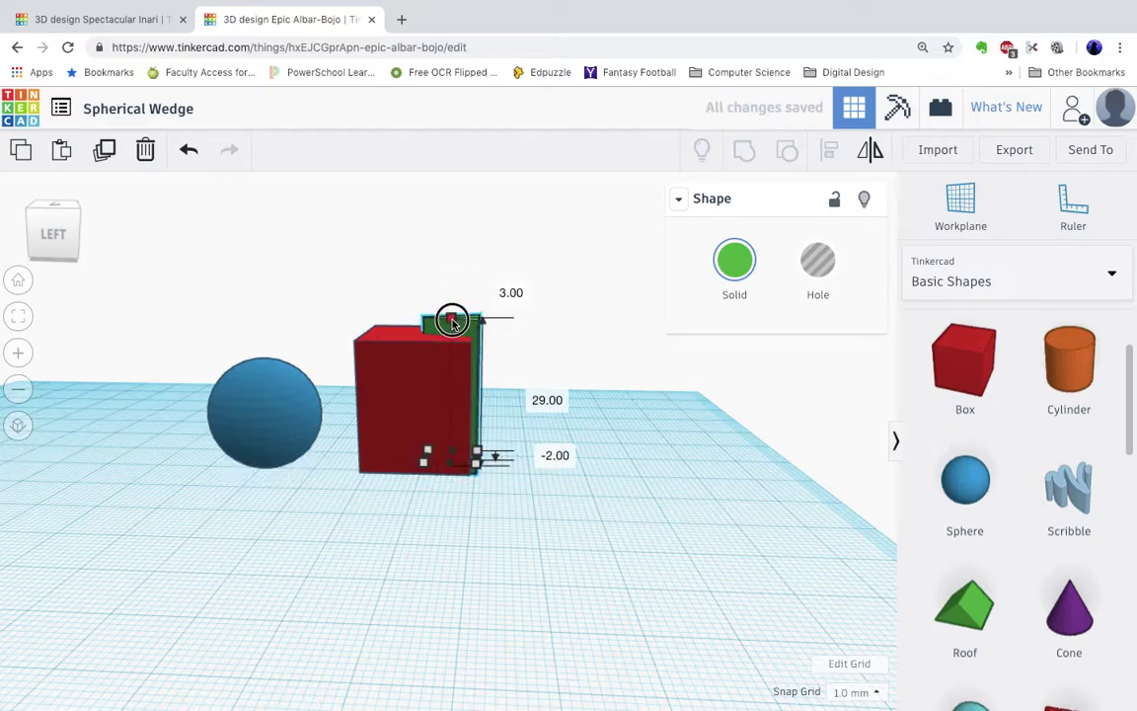
{"action": "left_click_drag", "start_coordinate": [451, 318], "coordinate": [452, 333]}
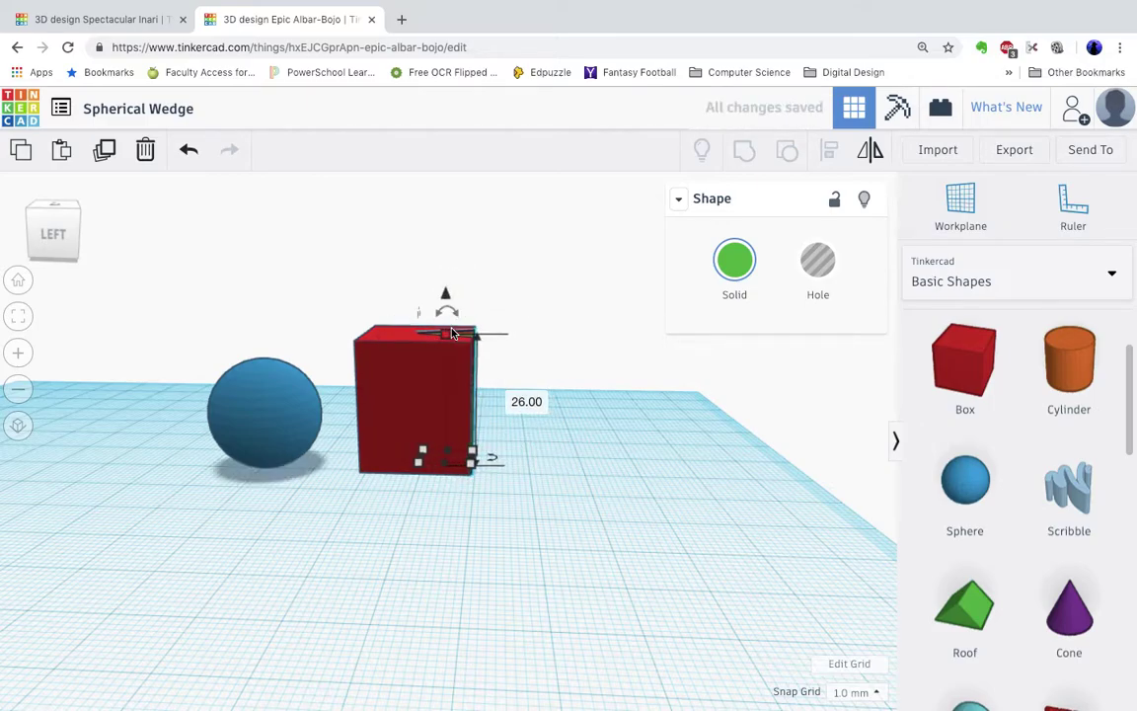
{"action": "left_click_drag", "start_coordinate": [62, 242], "coordinate": [42, 247]}
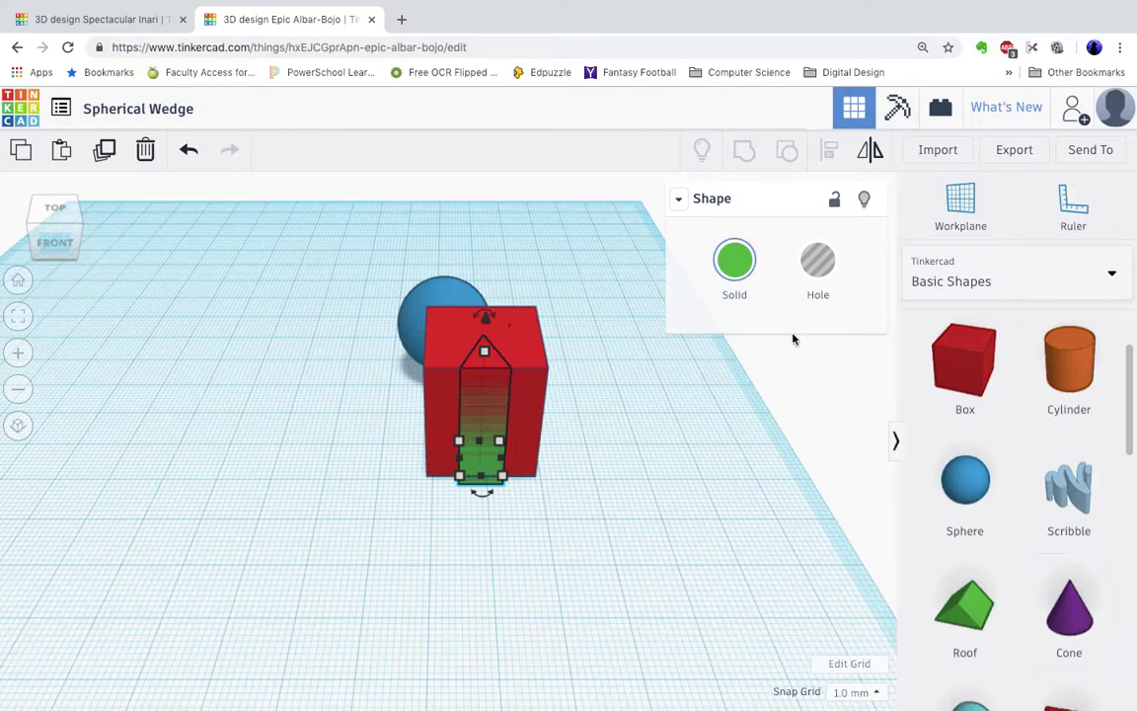
- Make the roof a hole and group it with the red box to cut a V-shaped notch
{"action": "left_click", "coordinate": [829, 255]}
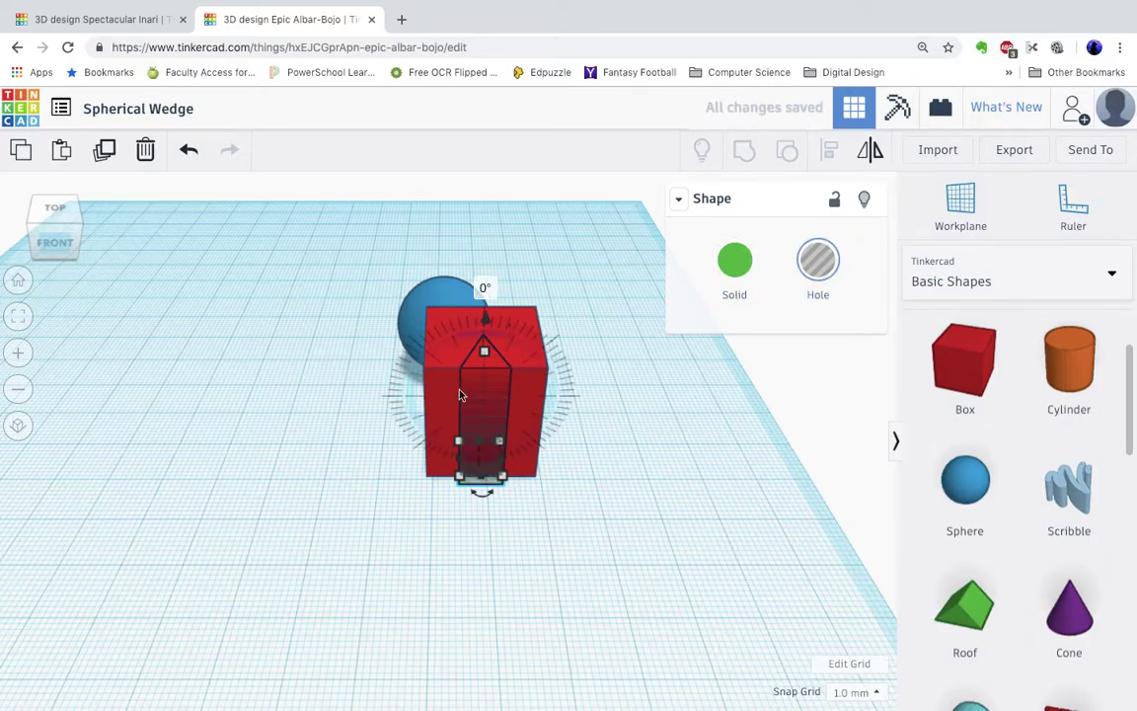
{"action": "left_click", "coordinate": [526, 351], "text": "shift"}
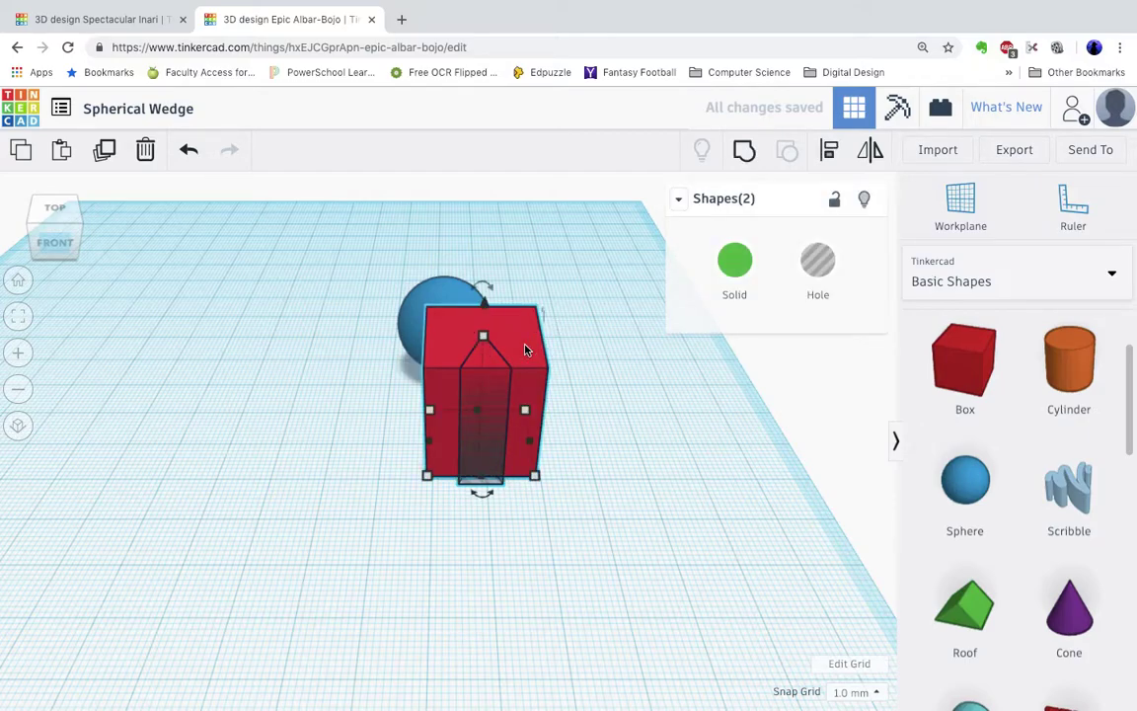
{"action": "left_click", "coordinate": [614, 333]}
{"action": "left_click_drag", "start_coordinate": [521, 350], "coordinate": [479, 398]}
{"action": "left_click", "coordinate": [655, 332]}
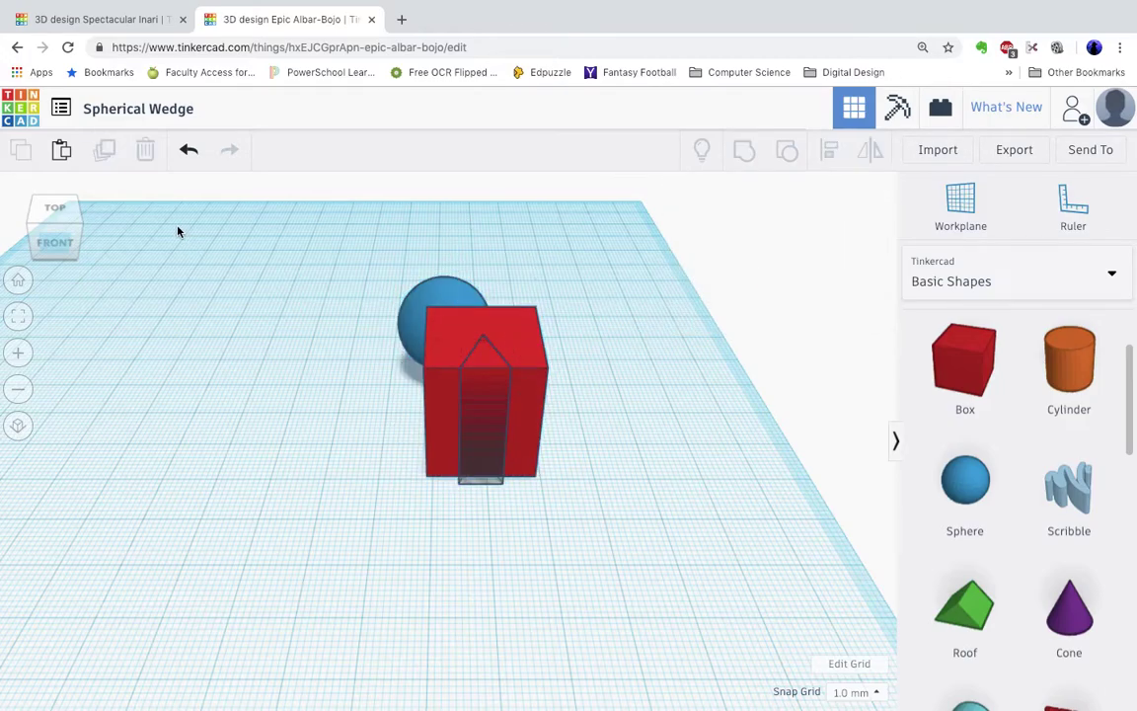
{"action": "left_click", "coordinate": [61, 234]}
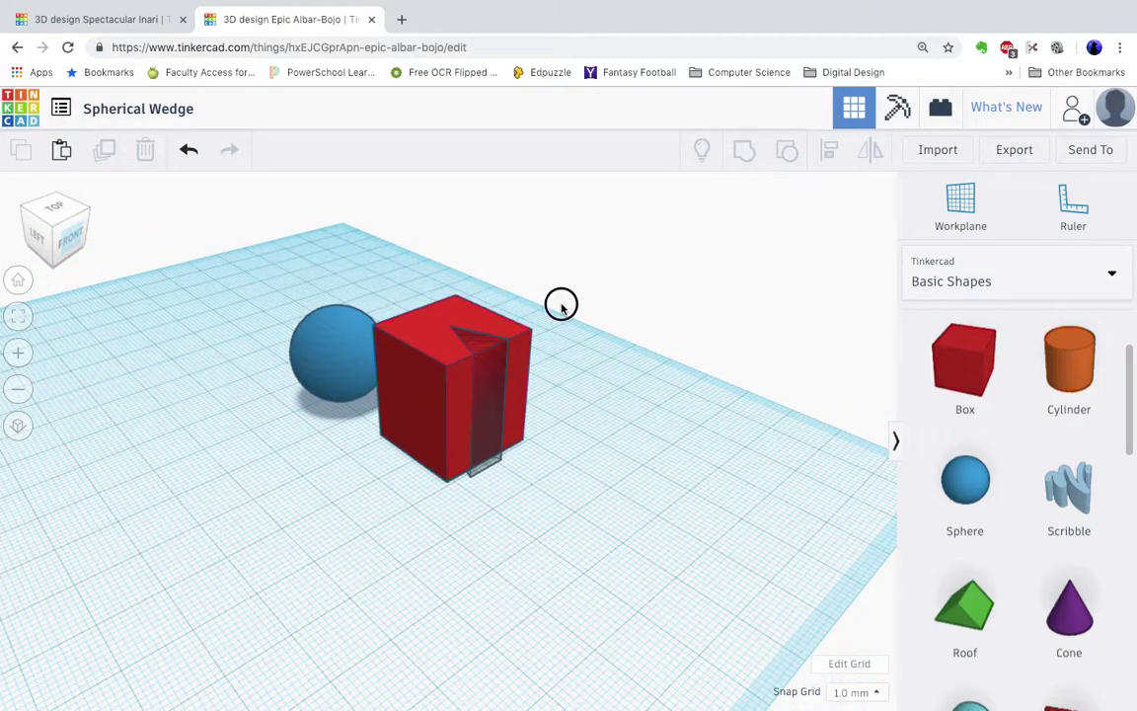
{"action": "left_click_drag", "start_coordinate": [561, 302], "coordinate": [470, 410]}
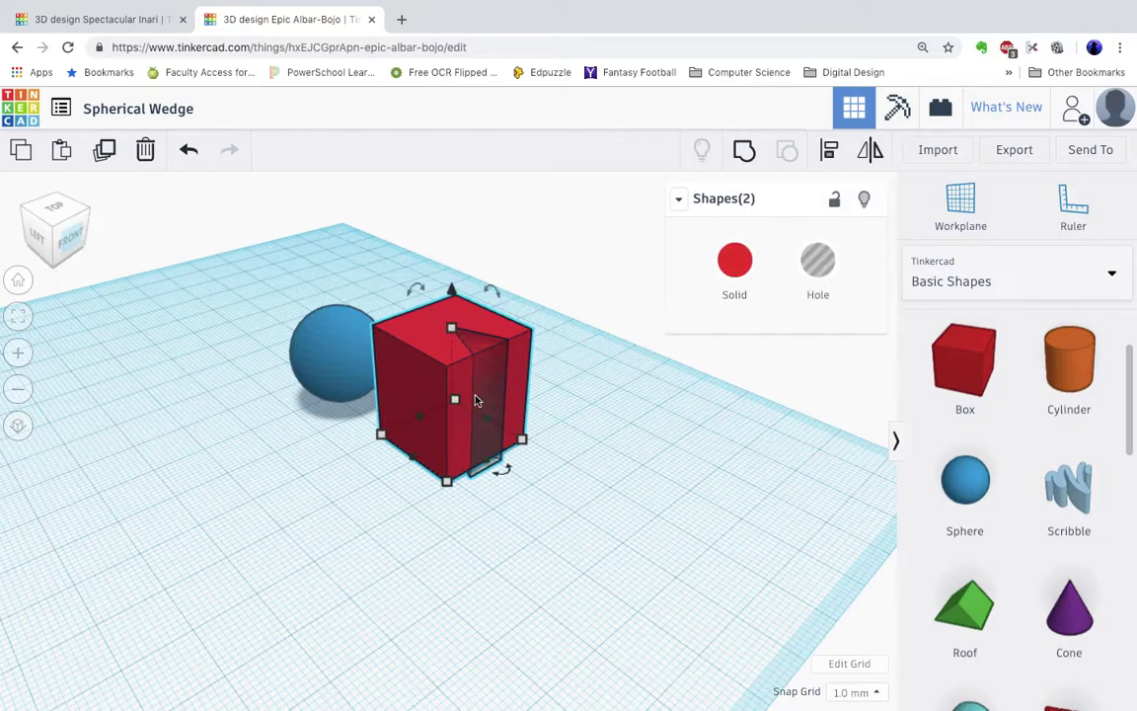
{"action": "left_click", "coordinate": [747, 155]}
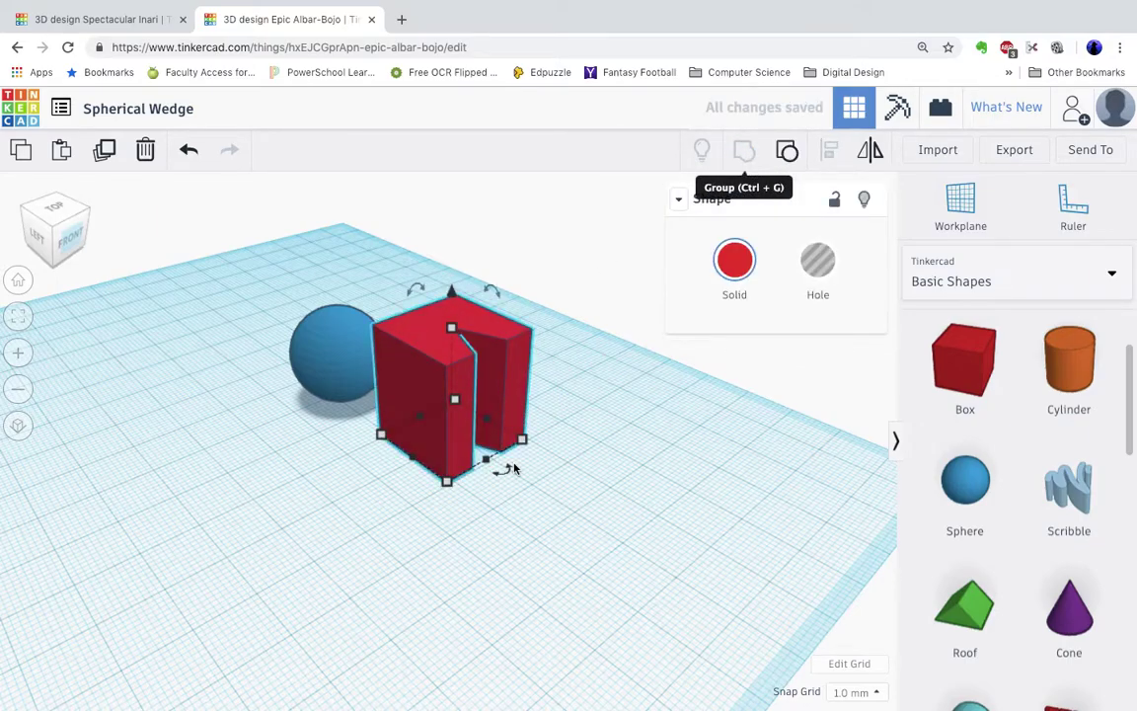
{"action": "left_click", "coordinate": [59, 234]}
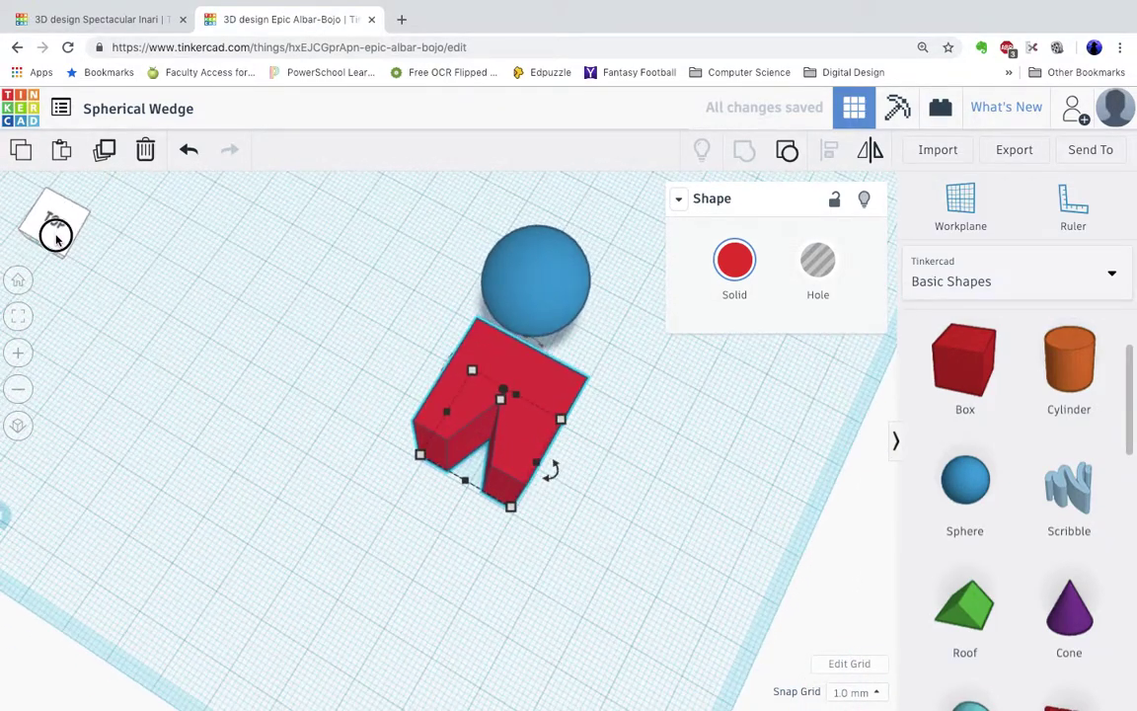
{"action": "left_click", "coordinate": [58, 221]}
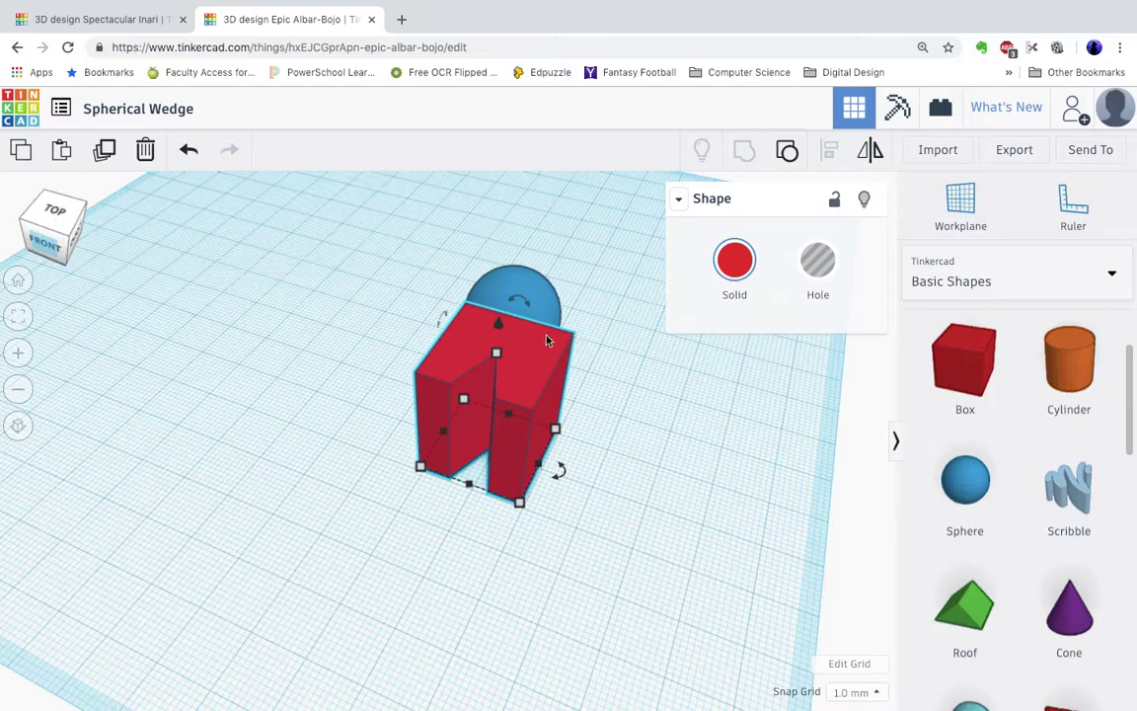
- Slide the blue sphere into the notched red box and centre it within the V-slot
{"action": "right_click_drag", "start_coordinate": [493, 427], "coordinate": [525, 307]}
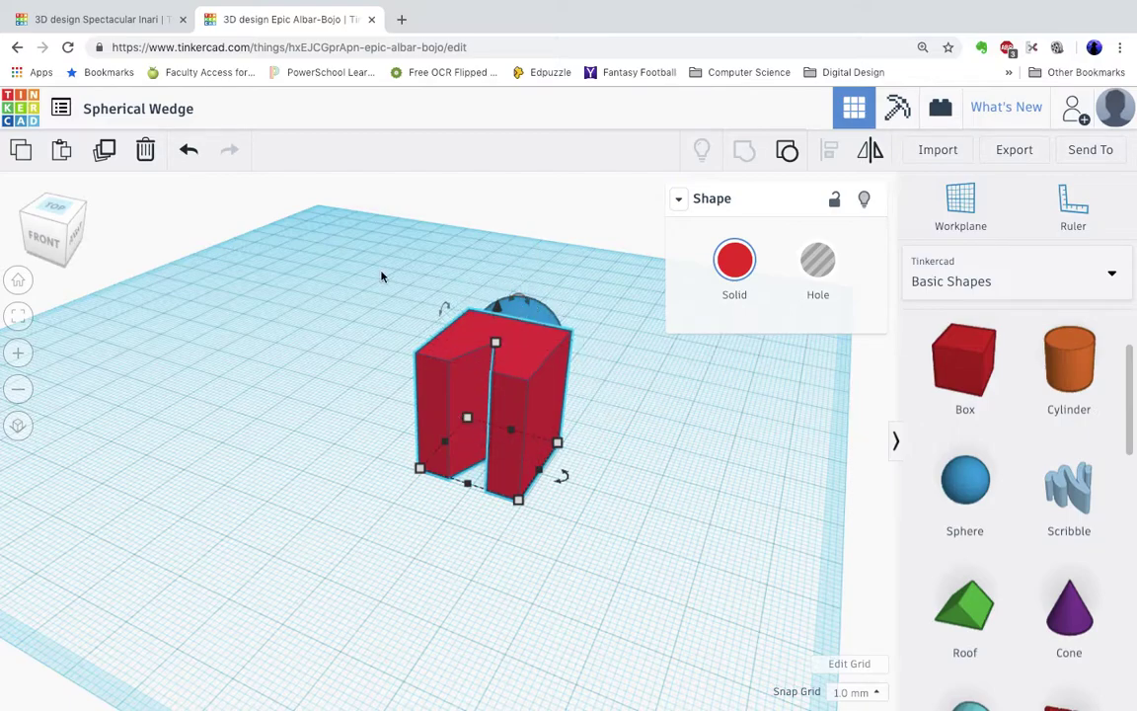
{"action": "left_click", "coordinate": [78, 228]}
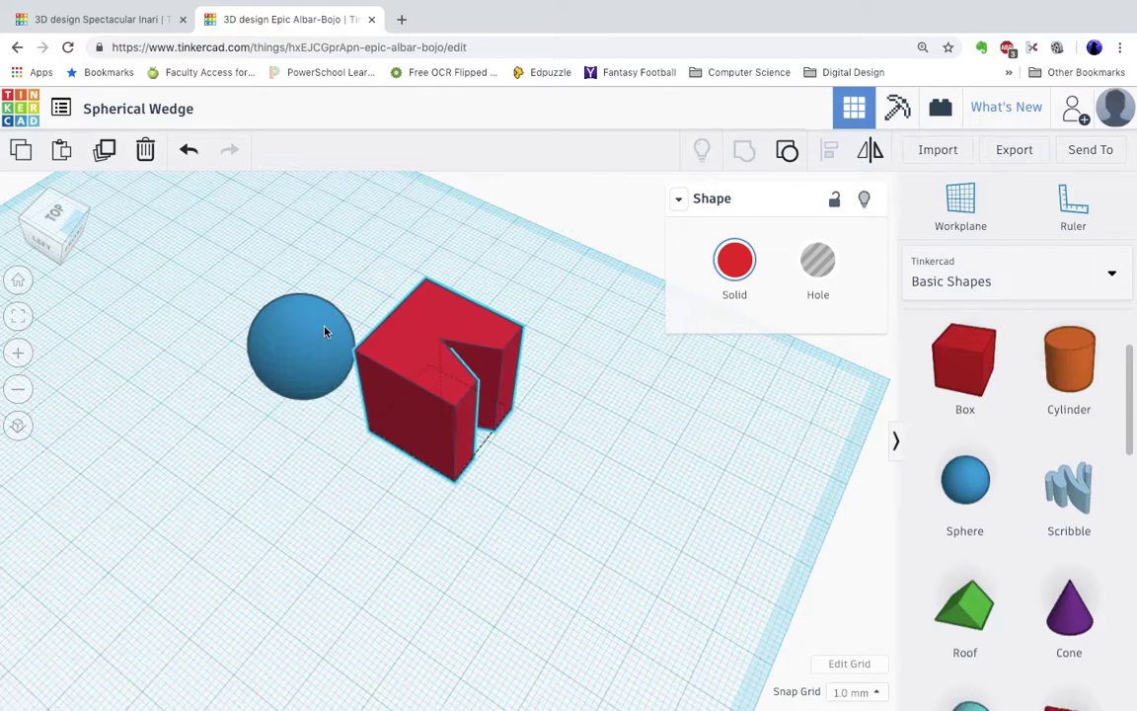
{"action": "left_click_drag", "start_coordinate": [325, 332], "coordinate": [473, 368]}
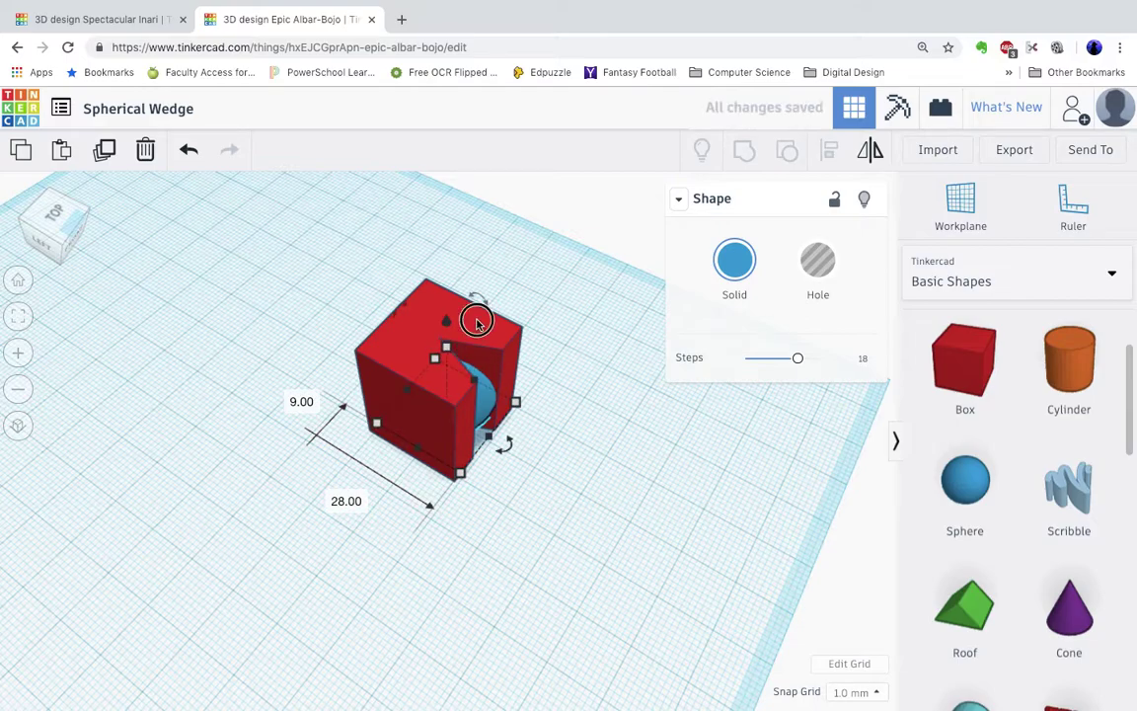
{"action": "left_click", "coordinate": [476, 323]}
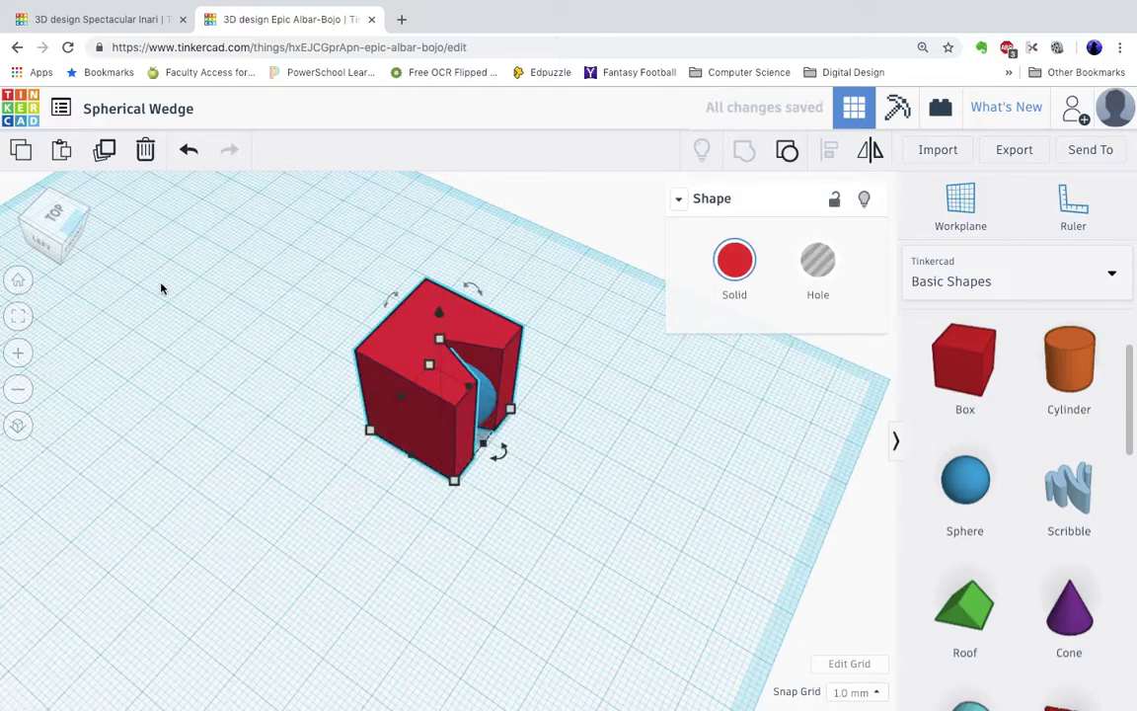
{"action": "left_click", "coordinate": [55, 222]}
{"action": "left_click_drag", "start_coordinate": [54, 222], "coordinate": [358, 399]}
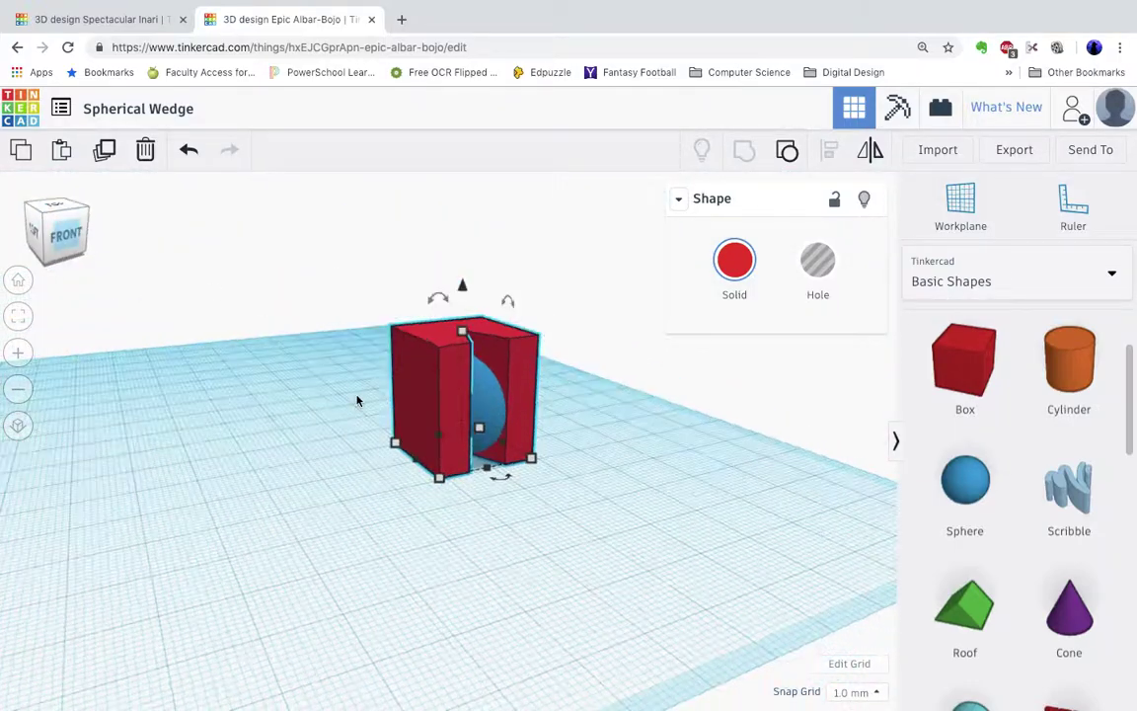
{"action": "left_click", "coordinate": [492, 406]}
{"action": "left_click_drag", "start_coordinate": [498, 410], "coordinate": [488, 402]}
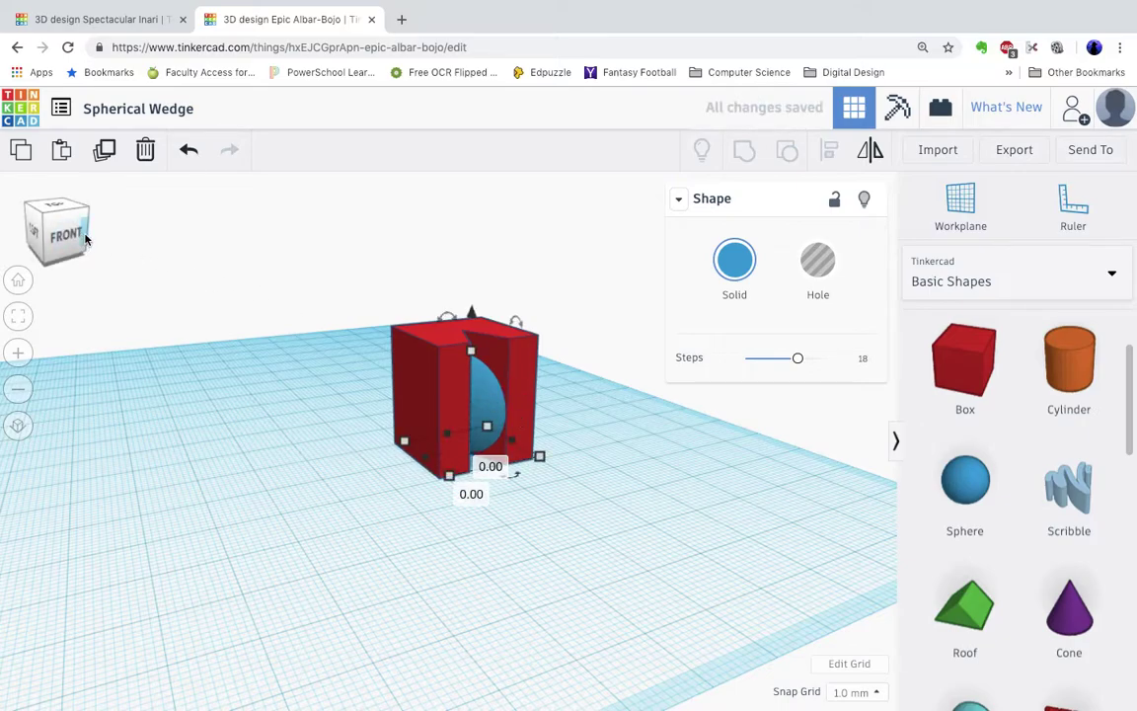
{"action": "left_click", "coordinate": [430, 338]}
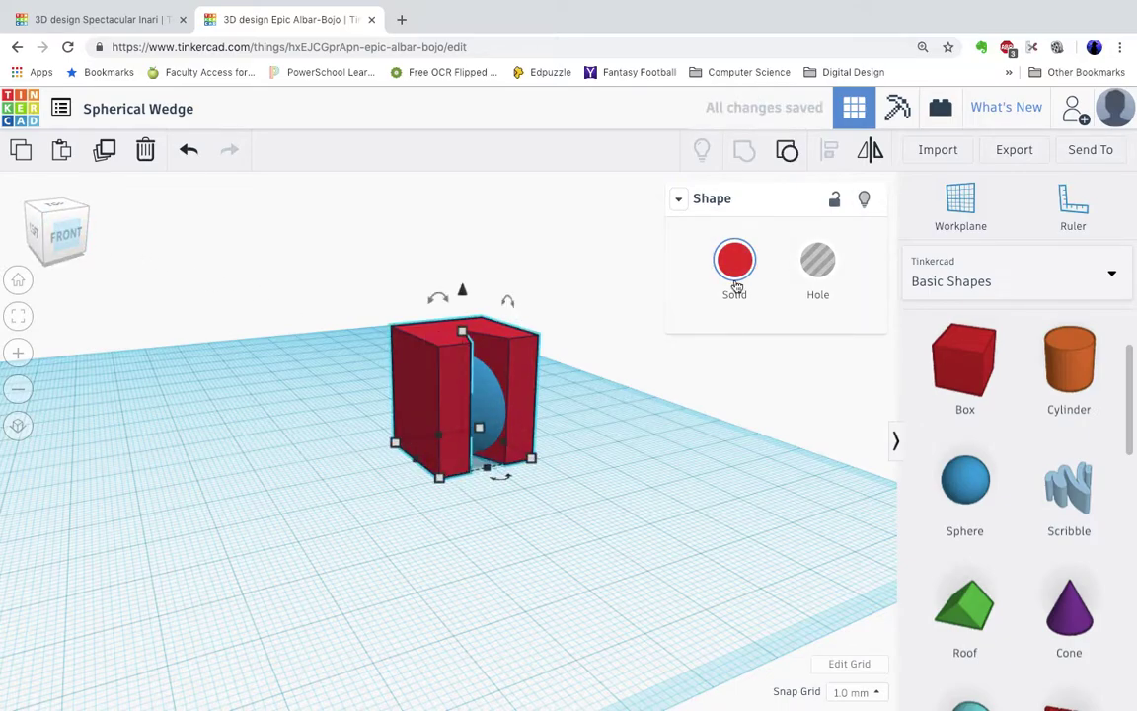
- Make the notched box a hole and centre-align it with the blue sphere
{"action": "left_click", "coordinate": [817, 260]}
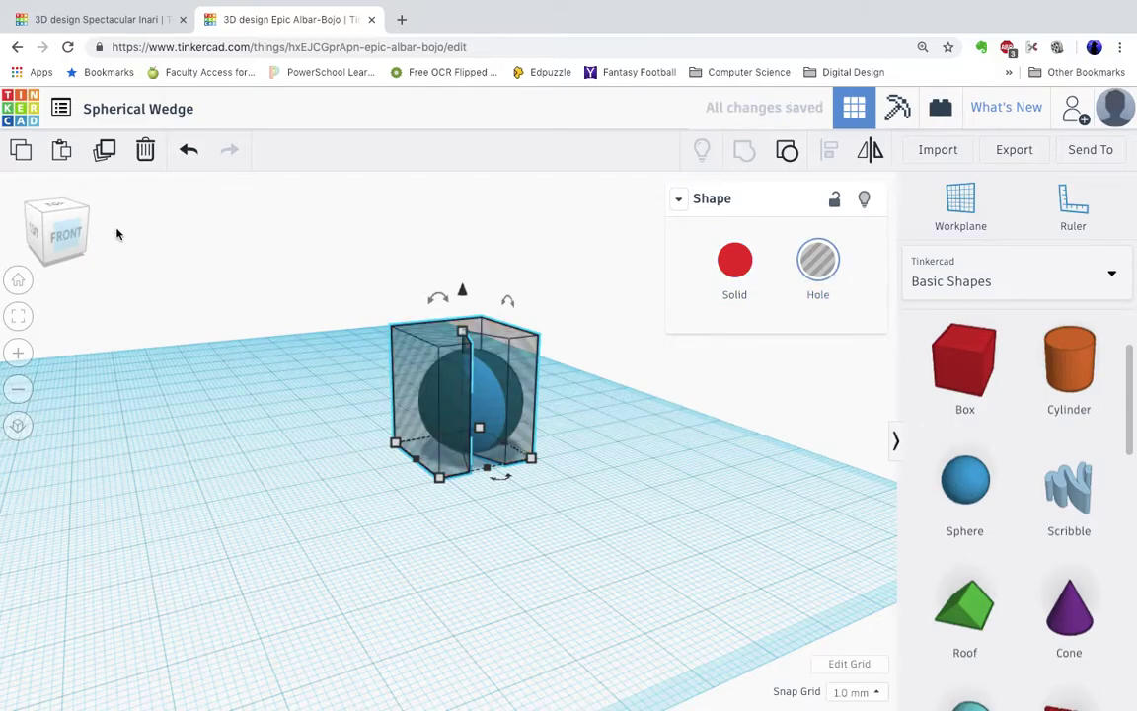
{"action": "mouse_move", "coordinate": [76, 236]}
{"action": "left_mouse_down"}
{"action": "mouse_move", "coordinate": [89, 240]}
{"action": "mouse_move", "coordinate": [56, 219]}
{"action": "mouse_move", "coordinate": [61, 246]}
{"action": "left_mouse_up"}
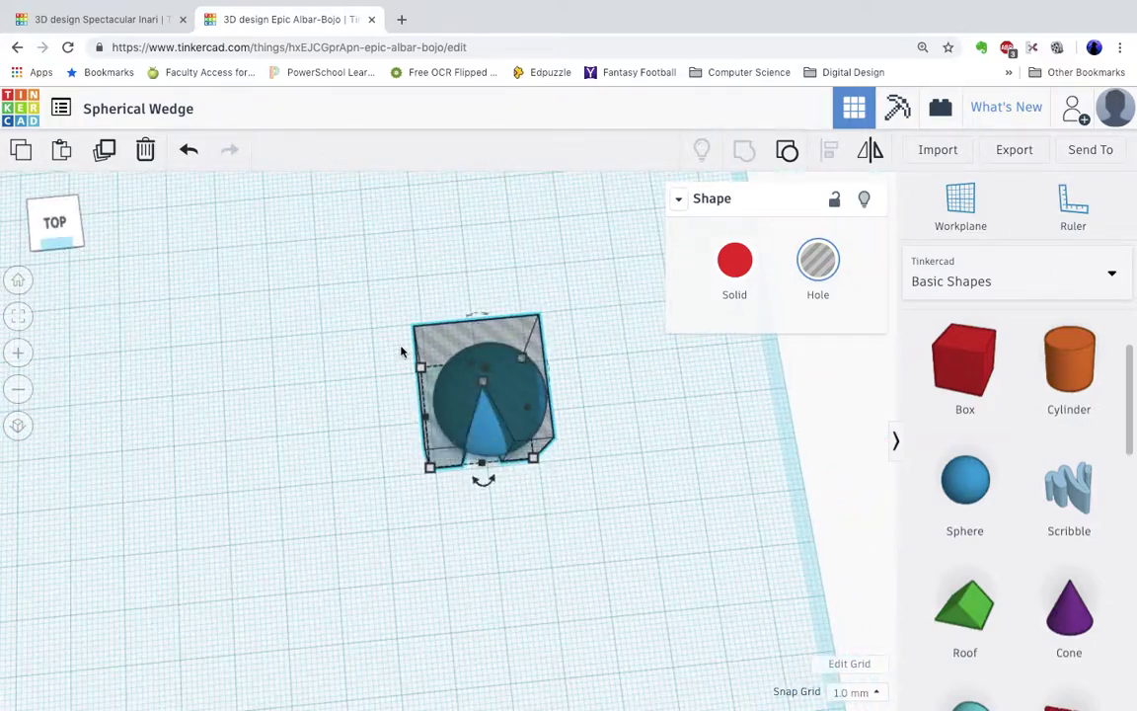
{"action": "left_click", "coordinate": [440, 389], "text": "shift"}
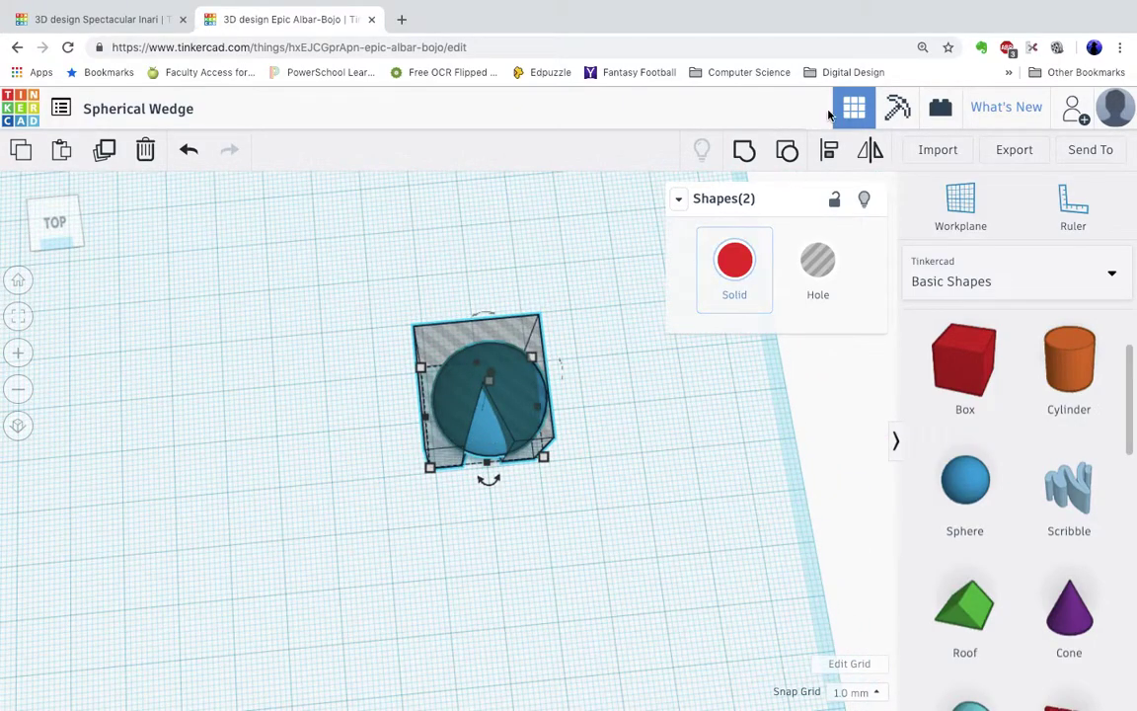
{"action": "left_click", "coordinate": [831, 153]}
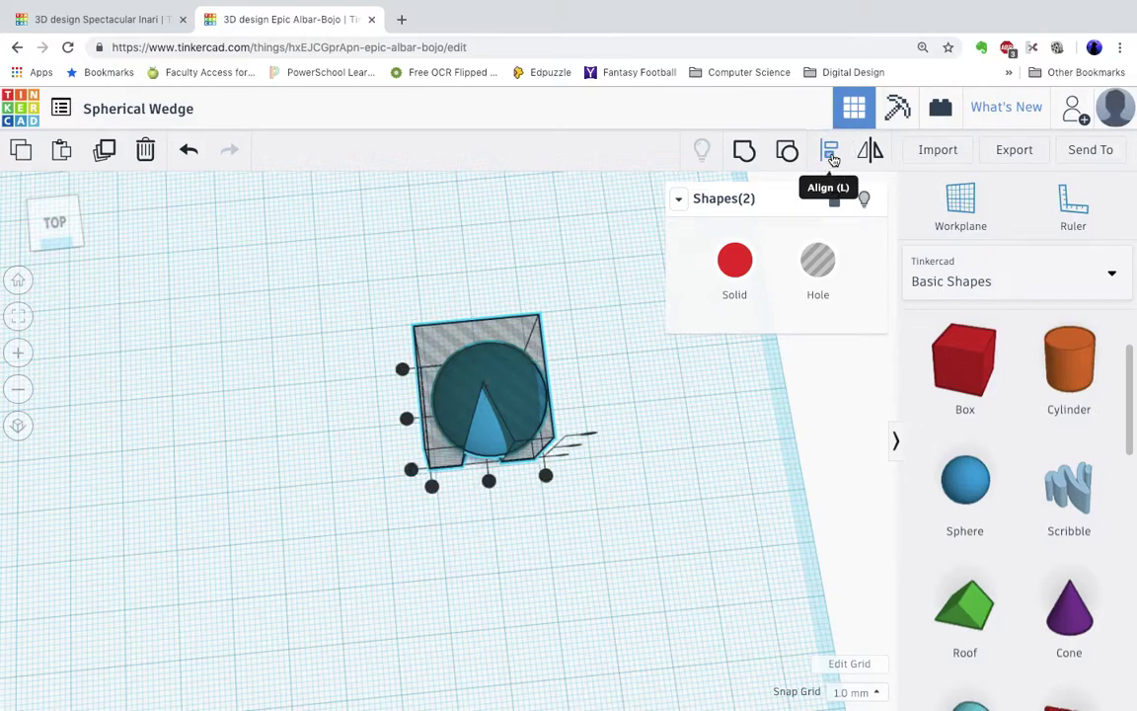
{"action": "left_click", "coordinate": [487, 482]}
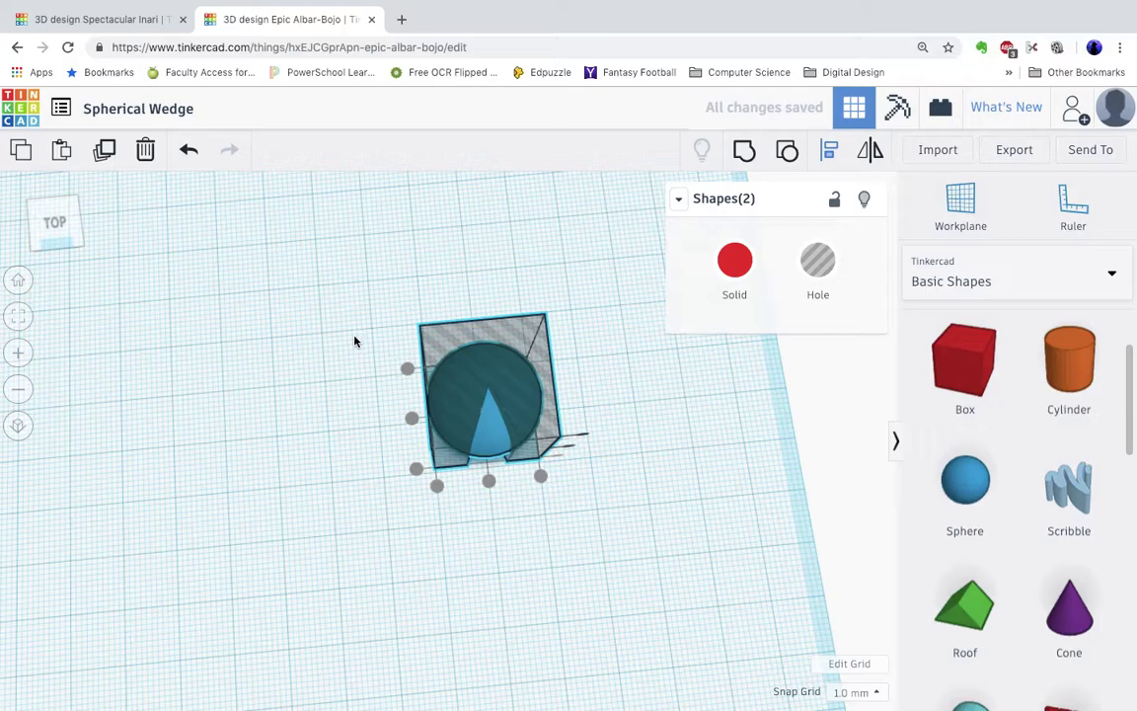
{"action": "left_click", "coordinate": [81, 216]}
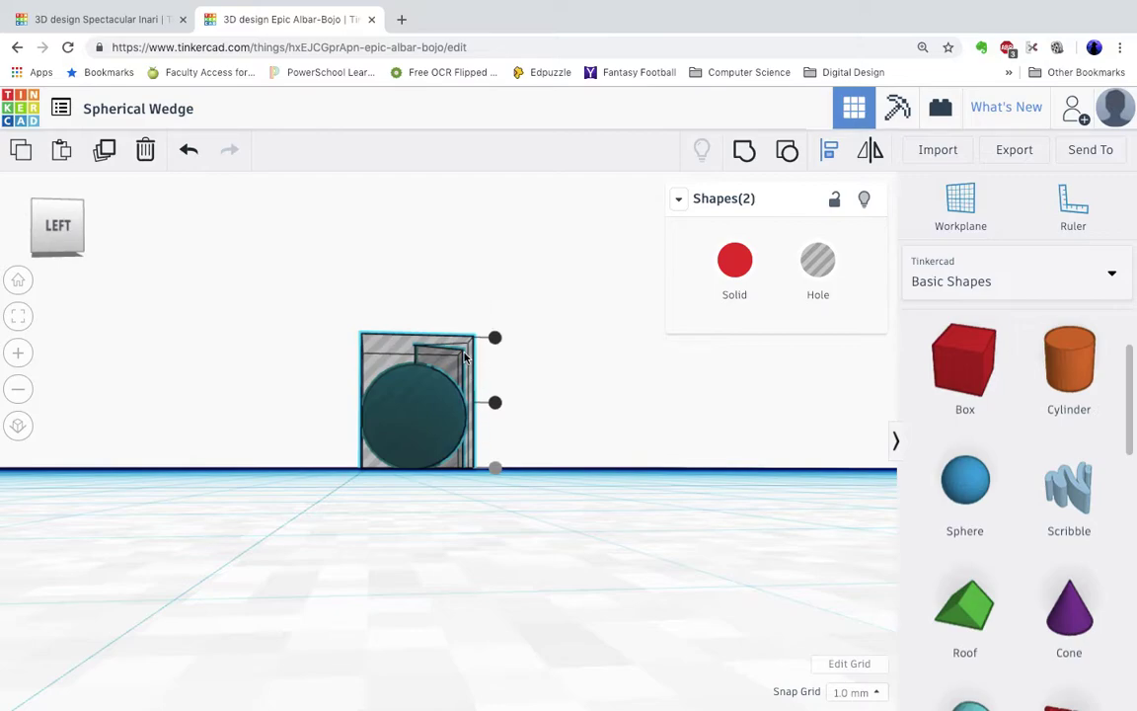
{"action": "left_click_drag", "start_coordinate": [45, 215], "coordinate": [545, 499]}
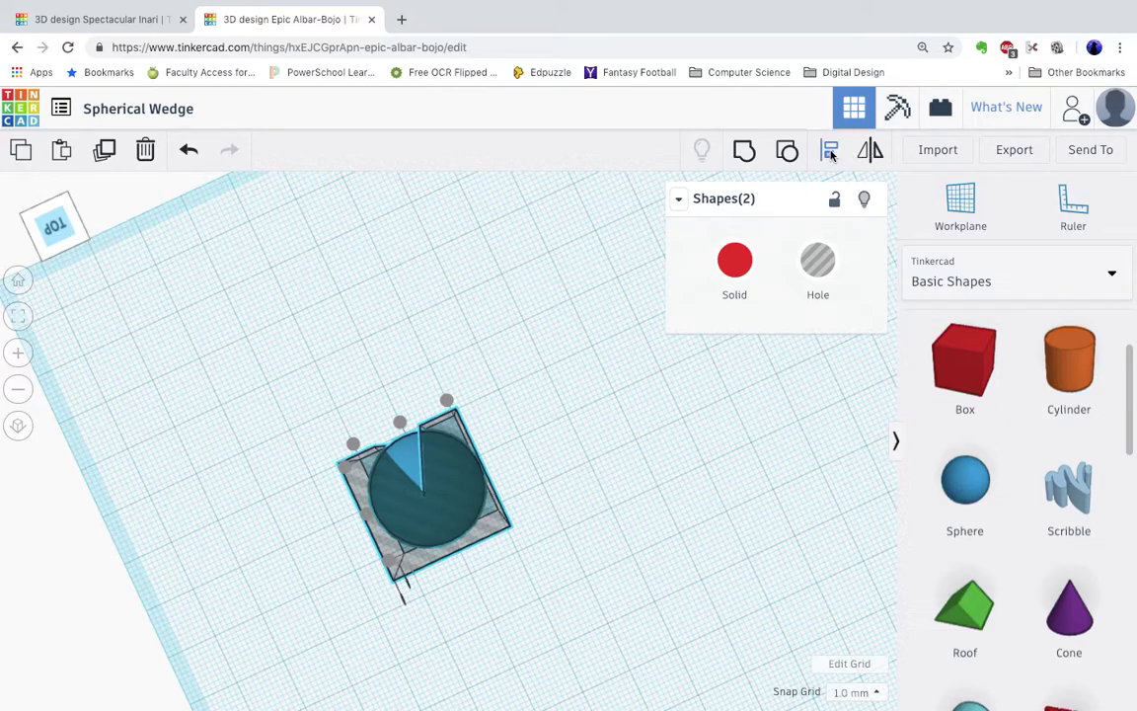
{"action": "left_click", "coordinate": [763, 457]}
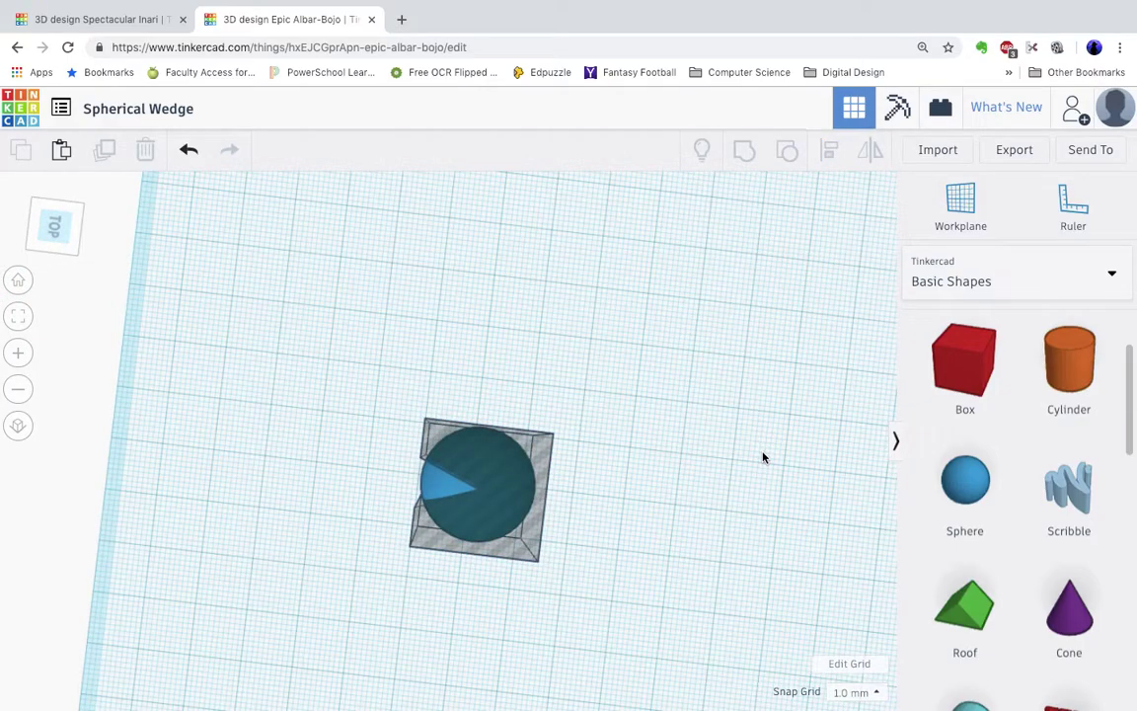
- Select all and group the sphere with the hole box, leaving a blue spherical wedge
{"action": "left_click_drag", "start_coordinate": [46, 208], "coordinate": [76, 227]}
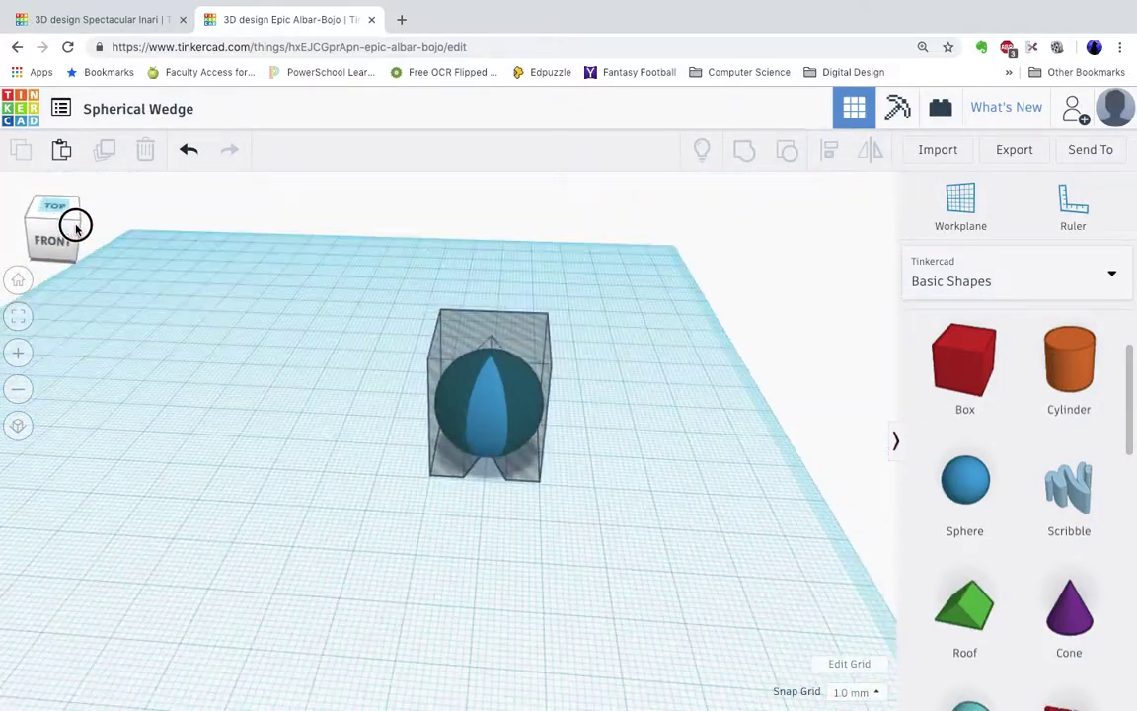
{"action": "left_click", "coordinate": [498, 402]}
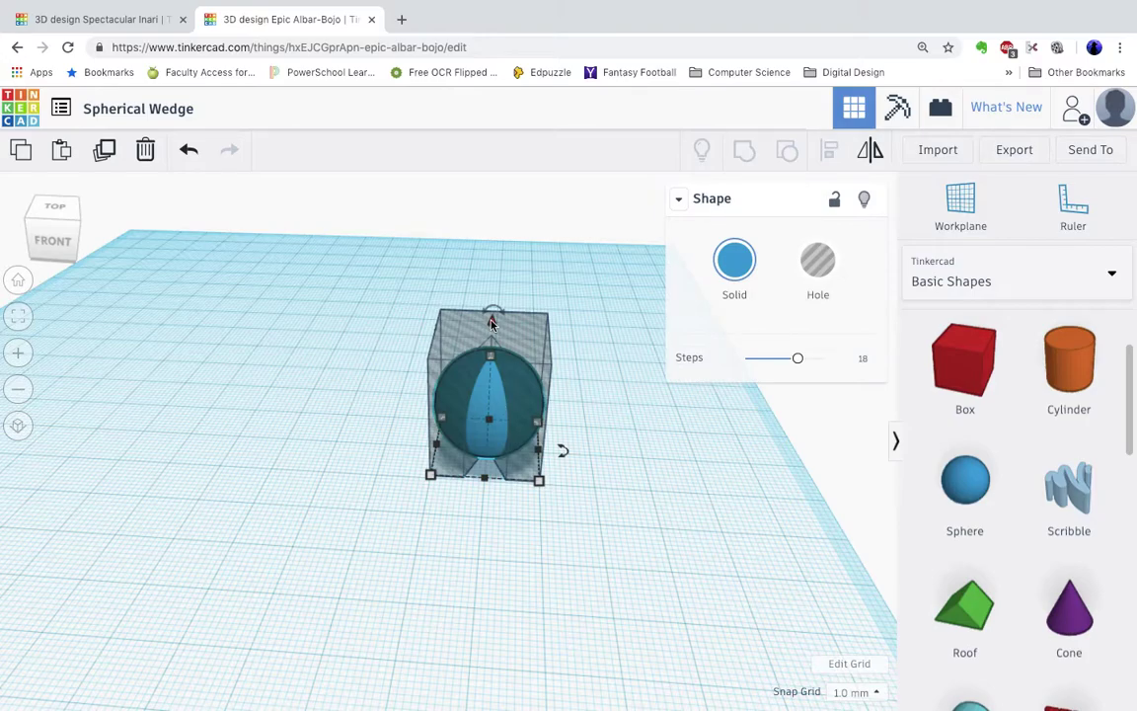
{"action": "key", "text": "ctrl+a"}
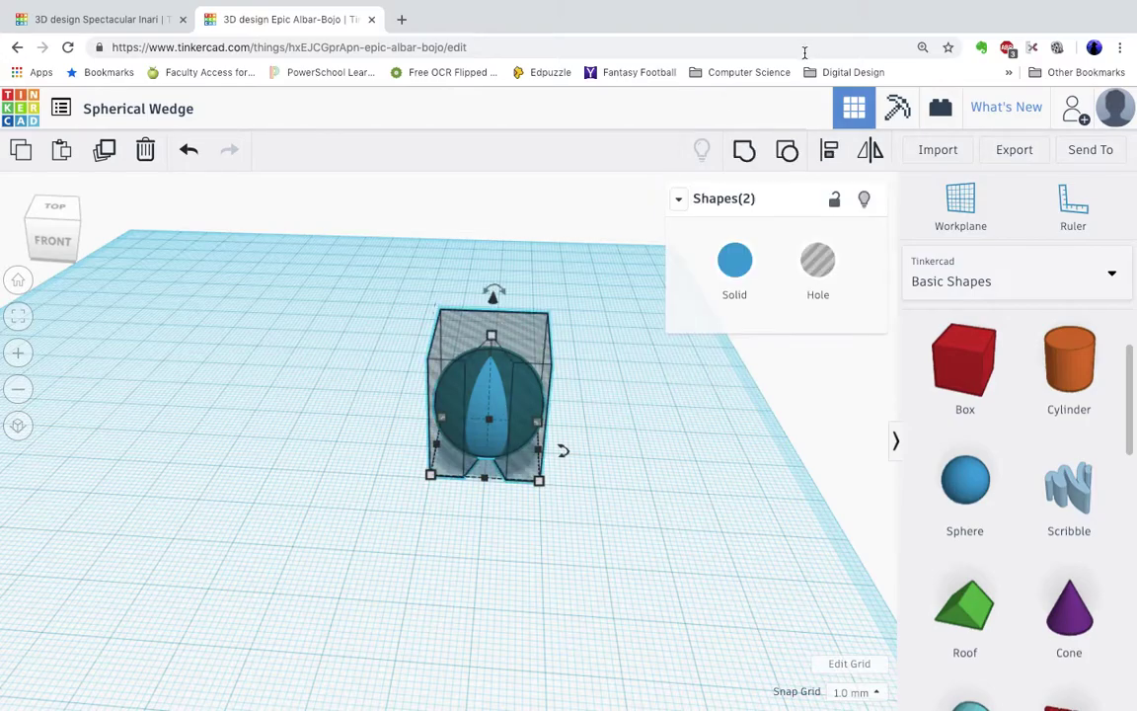
{"action": "left_click", "coordinate": [743, 151]}
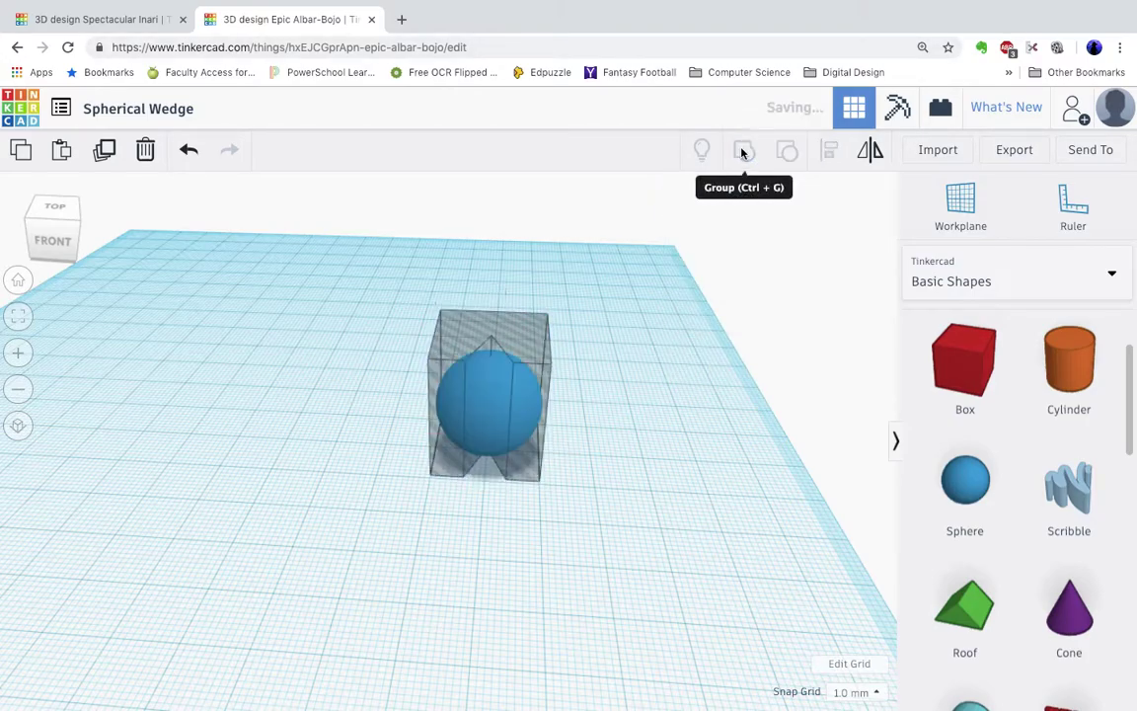
{"action": "left_click_drag", "start_coordinate": [57, 208], "coordinate": [86, 207]}
{"action": "left_click", "coordinate": [86, 207]}
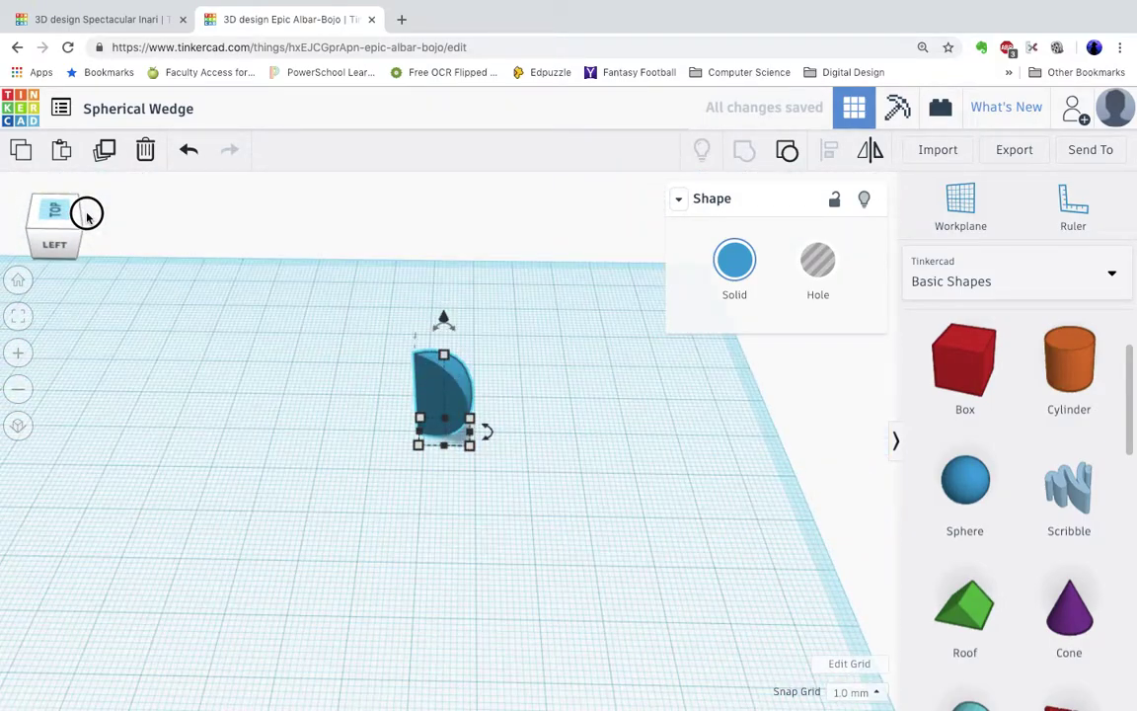
{"action": "left_click", "coordinate": [18, 316]}
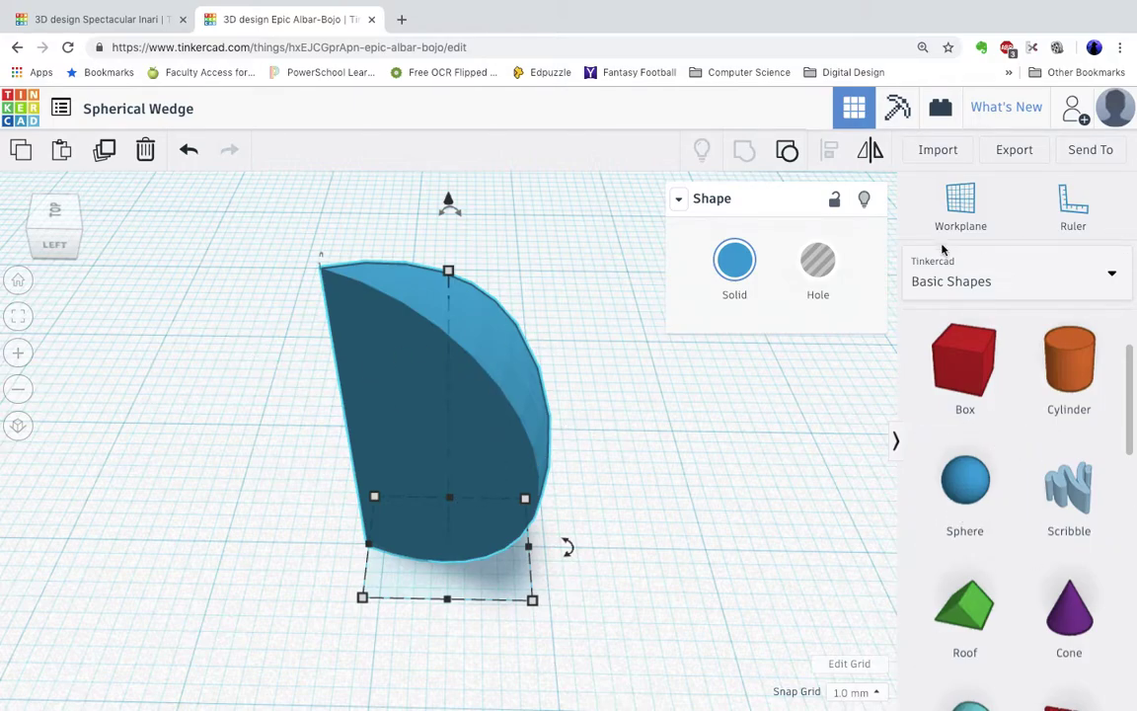
- Show the Part Collection library and start creating a new custom part
{"action": "left_click", "coordinate": [947, 282]}
{"action": "scroll", "coordinate": [959, 572], "scroll_direction": "down", "scroll_amount": 1}
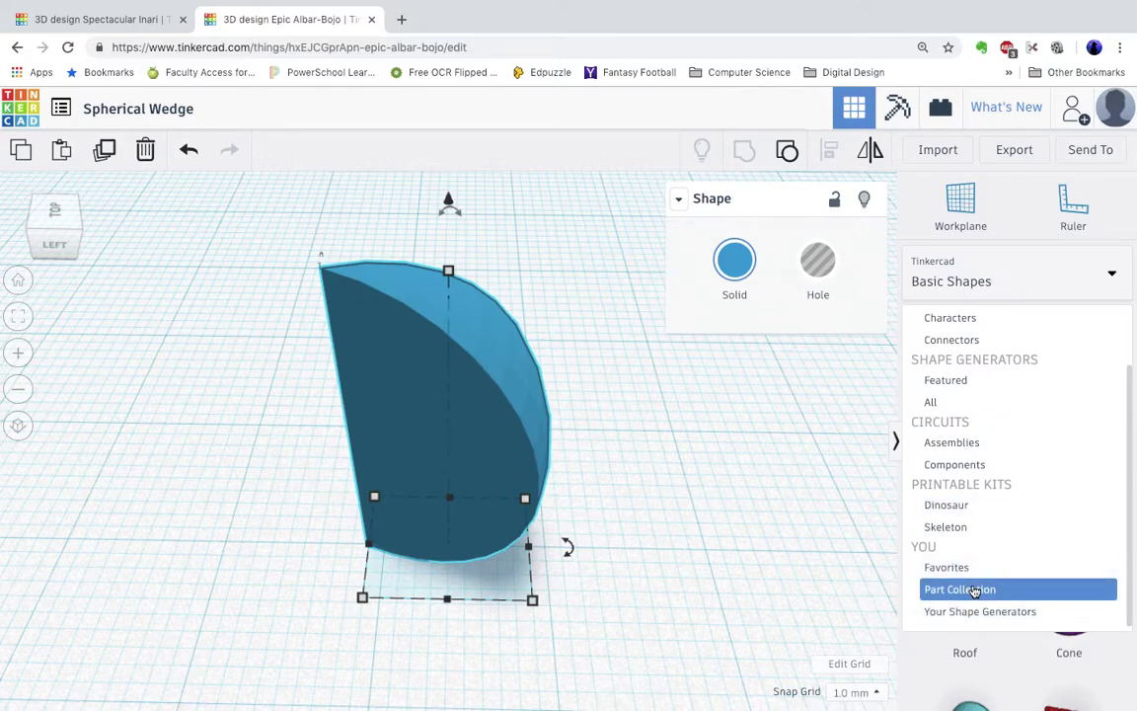
{"action": "left_click", "coordinate": [974, 590]}
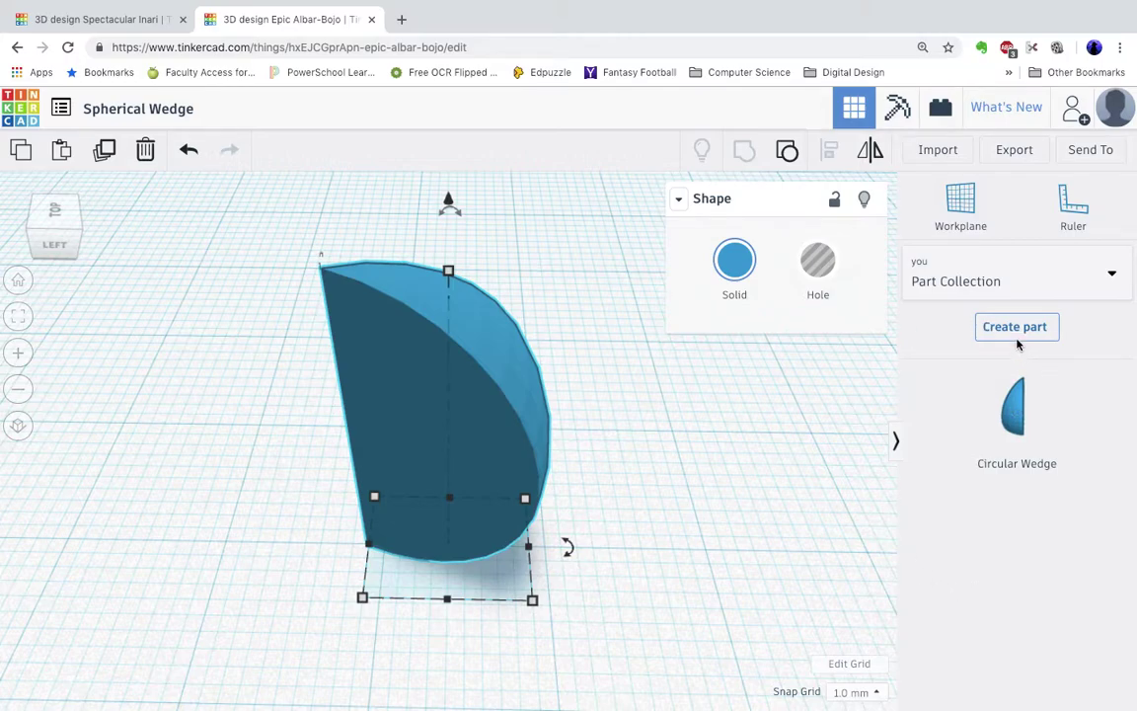
{"action": "left_click", "coordinate": [1016, 330]}
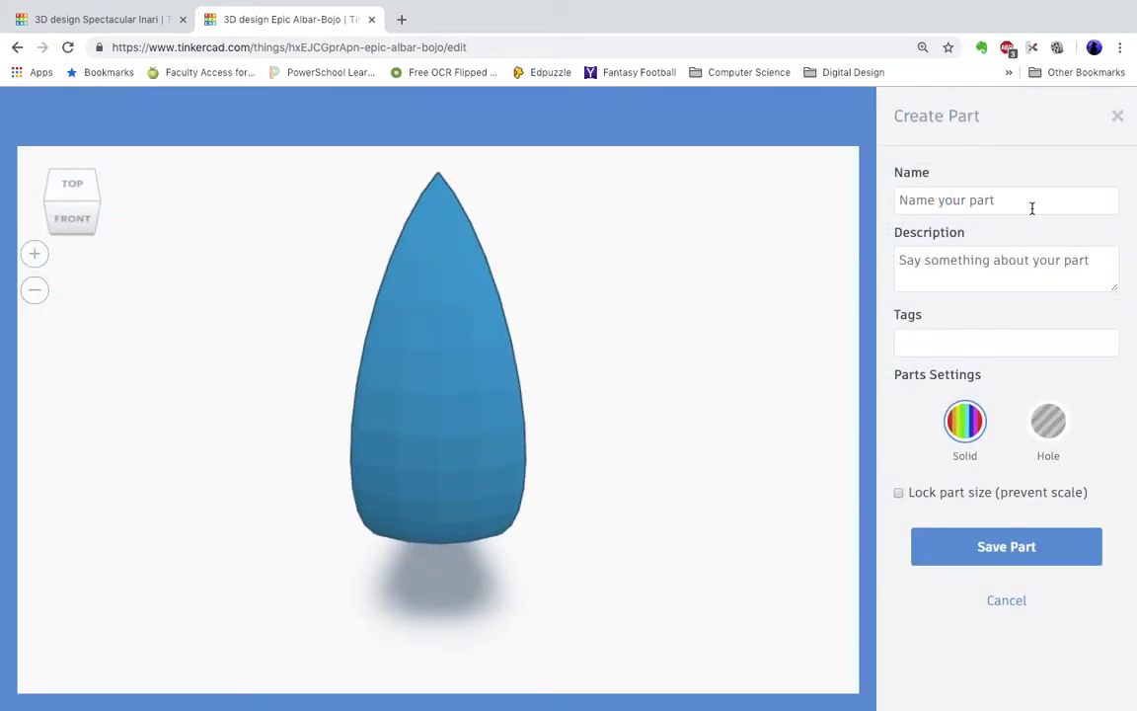
- Name the part 'Spherical Wedge' and add a description crediting its maker
{"action": "left_click", "coordinate": [993, 202]}
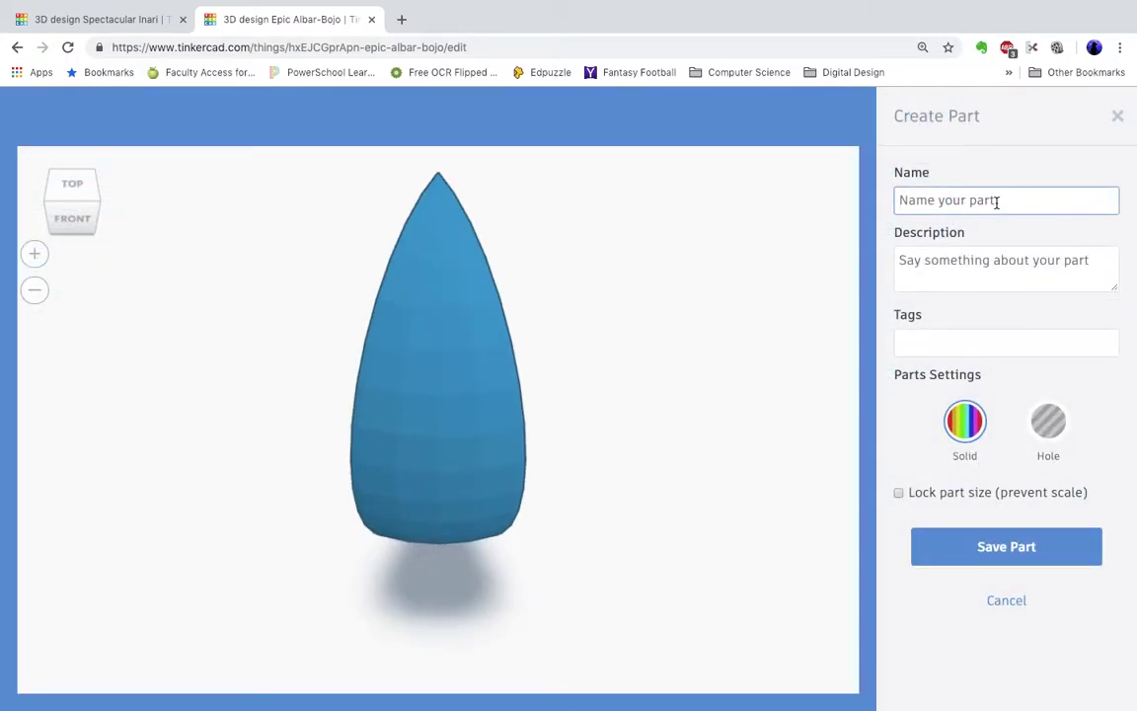
{"action": "type", "text": "Spherical Wedge"}
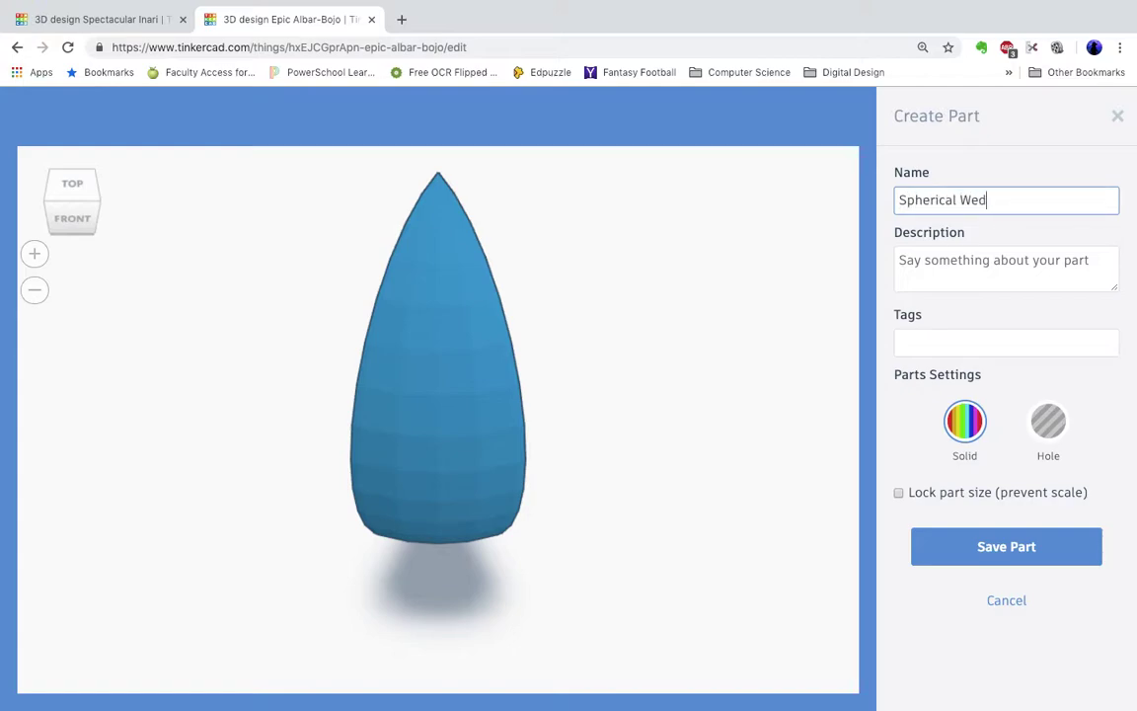
{"action": "left_click", "coordinate": [988, 255]}
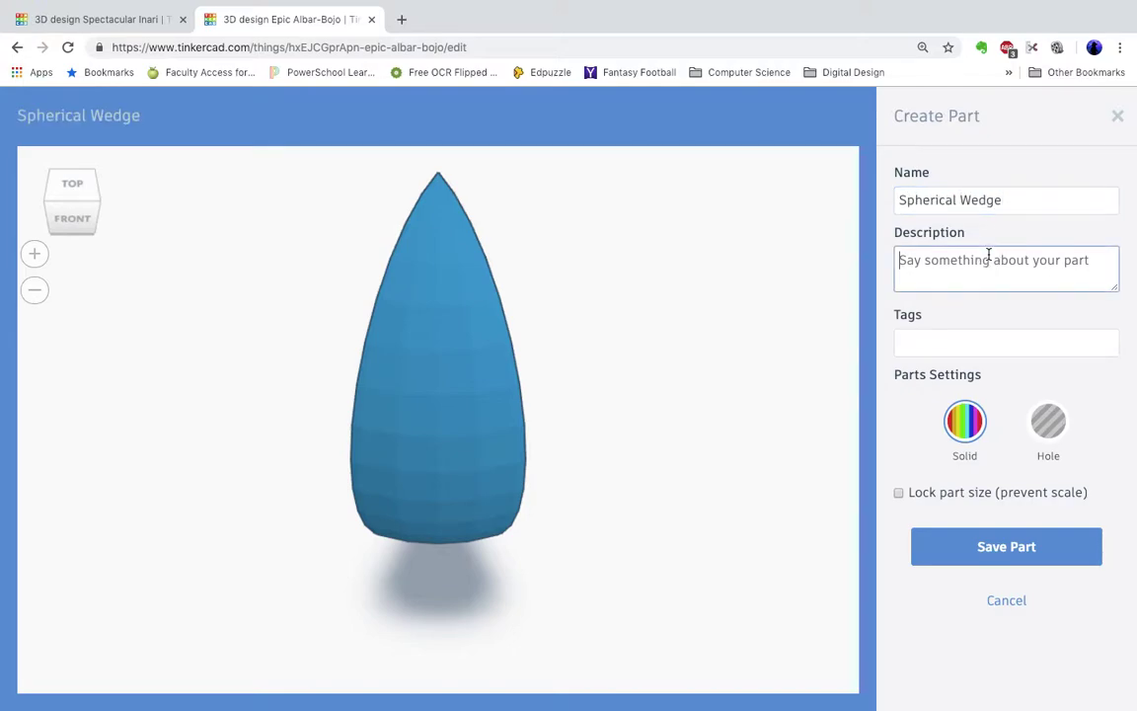
{"action": "type", "text": "Made "}
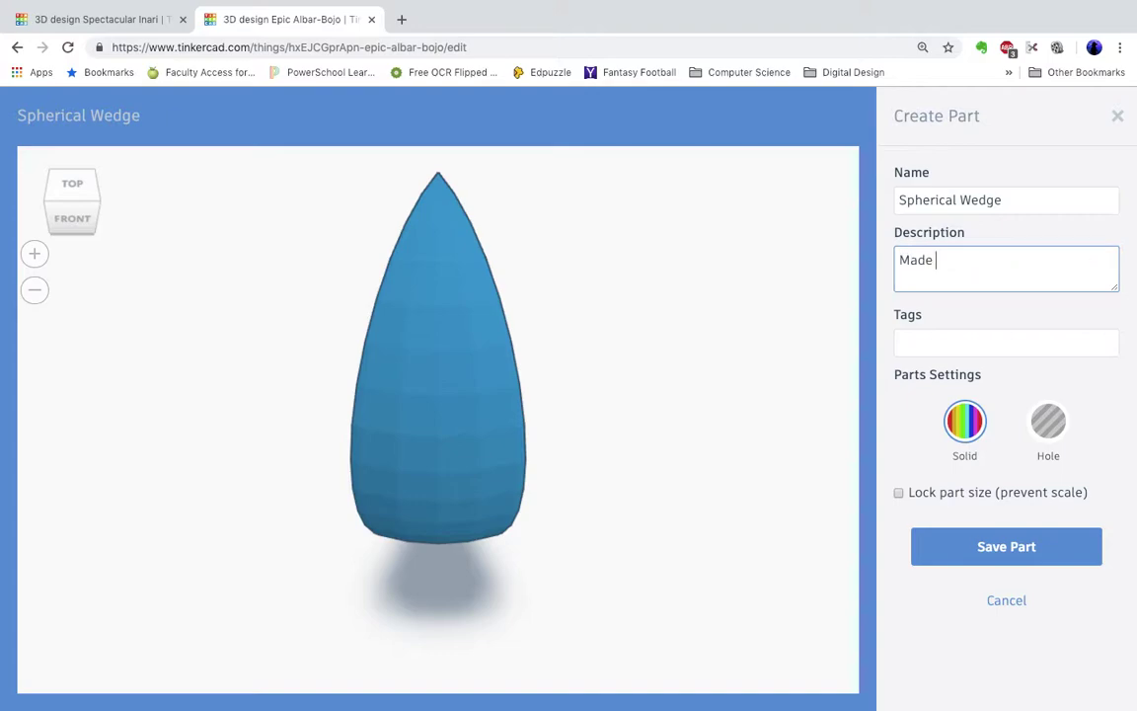
{"action": "type", "text": "by Liam Carey in Digita"}
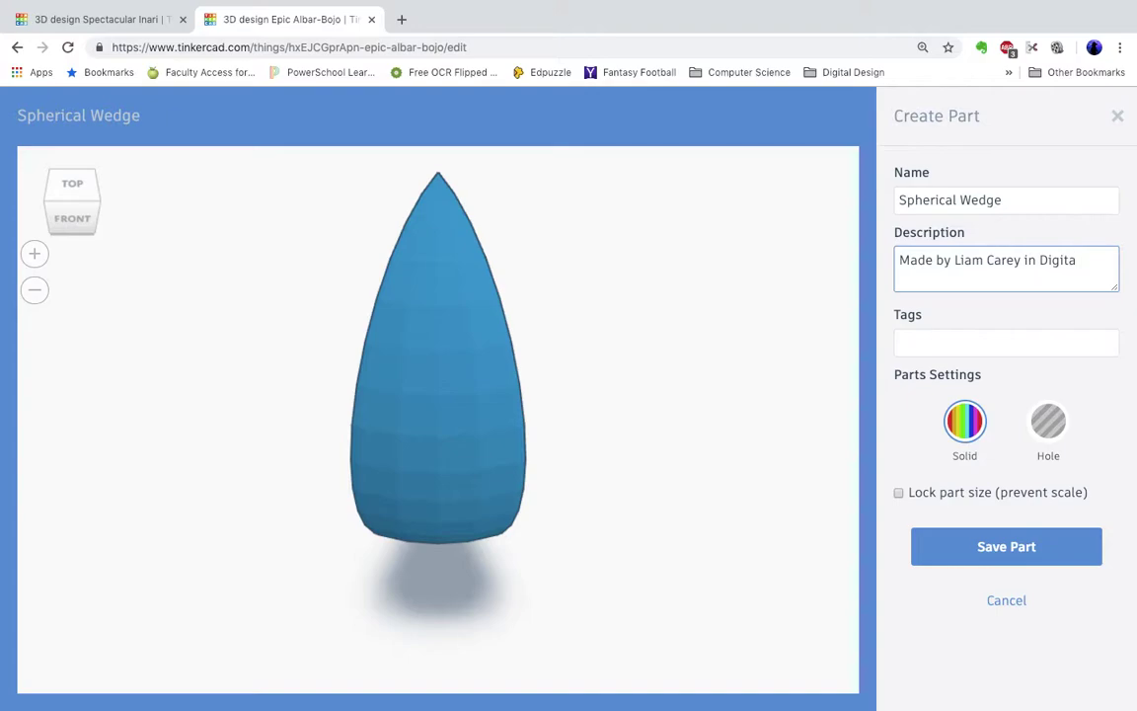
{"action": "type", "text": "l Design at Convent & Stu"}
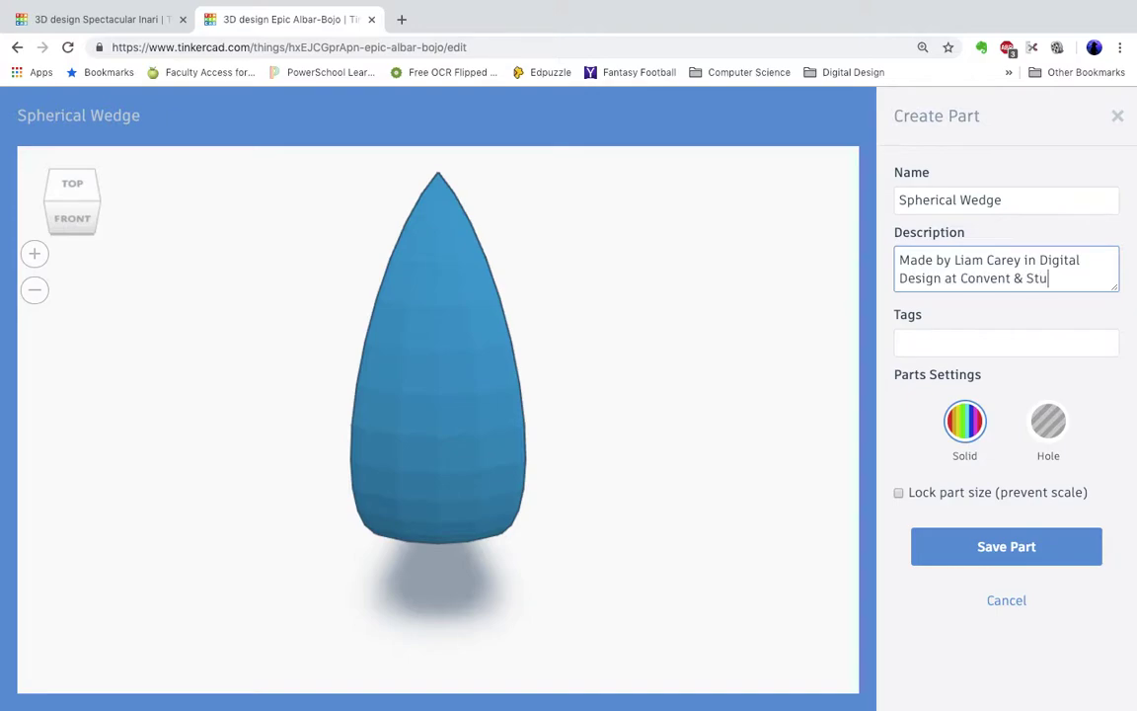
{"action": "type", "text": "art Hall"}
- Tag the part Wedge, Spherical and Custom
{"action": "left_click", "coordinate": [951, 345]}
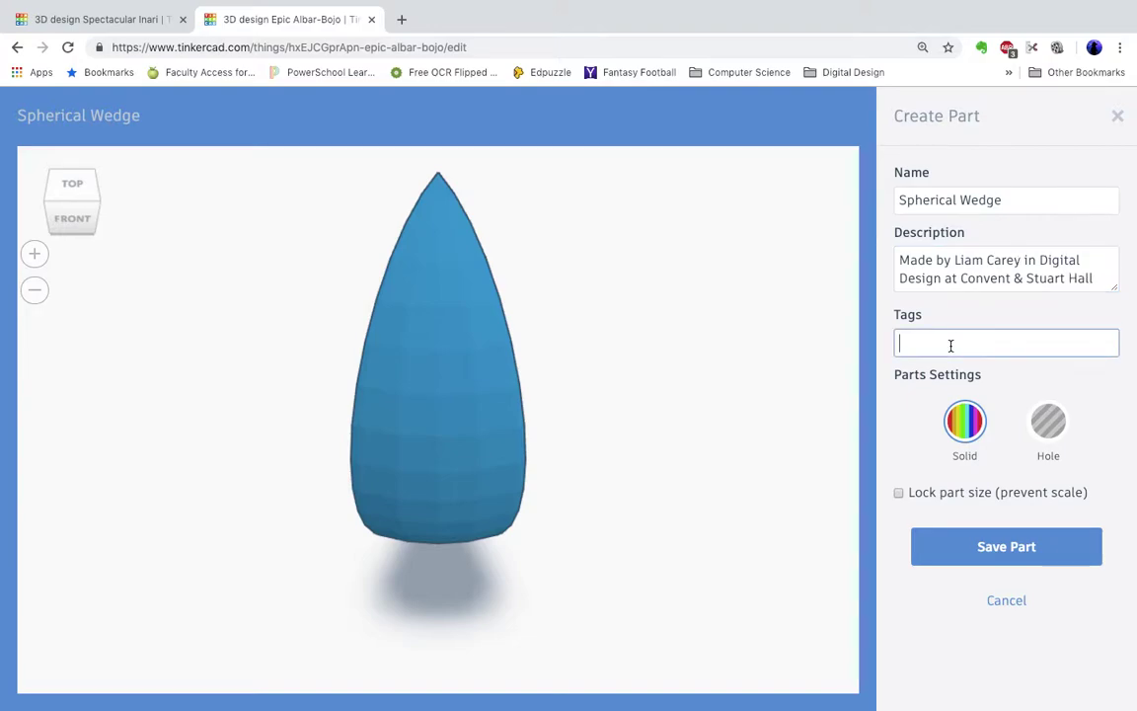
{"action": "type", "text": "Wedge"}
{"action": "key", "text": "Return"}
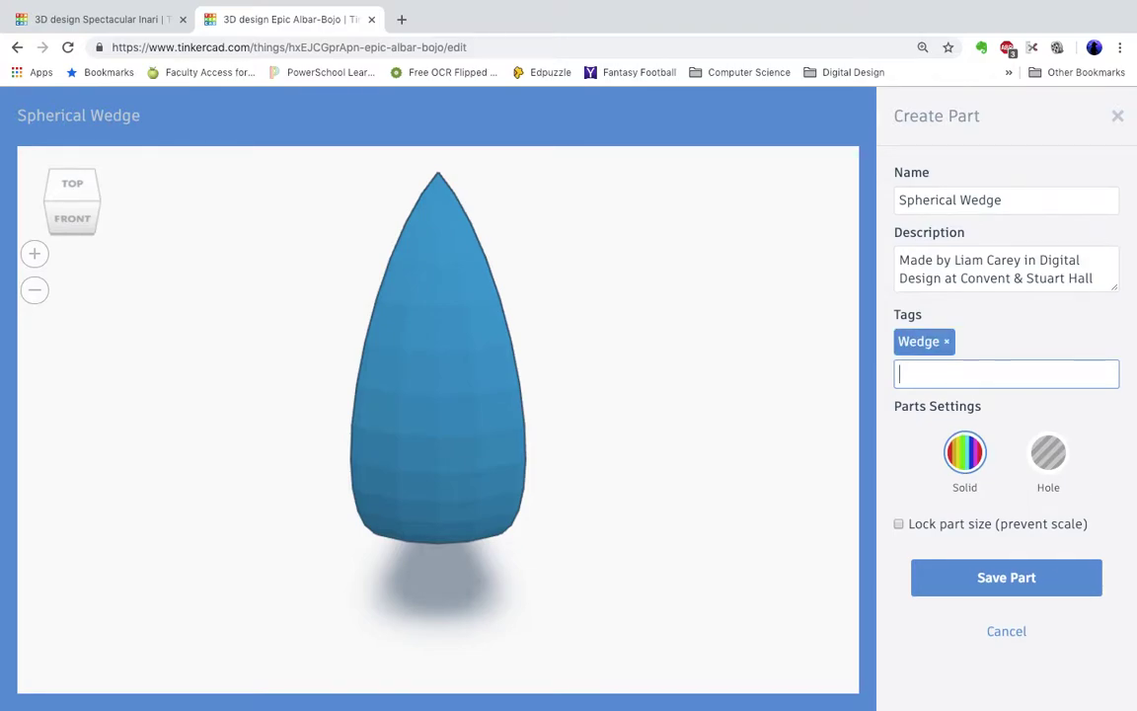
{"action": "type", "text": "SPhe"}
{"action": "key", "text": "BackSpace"}
{"action": "key", "text": "BackSpace"}
{"action": "key", "text": "BackSpace"}
{"action": "type", "text": "pherical"}
{"action": "key", "text": "Return"}
{"action": "type", "text": "Custom"}
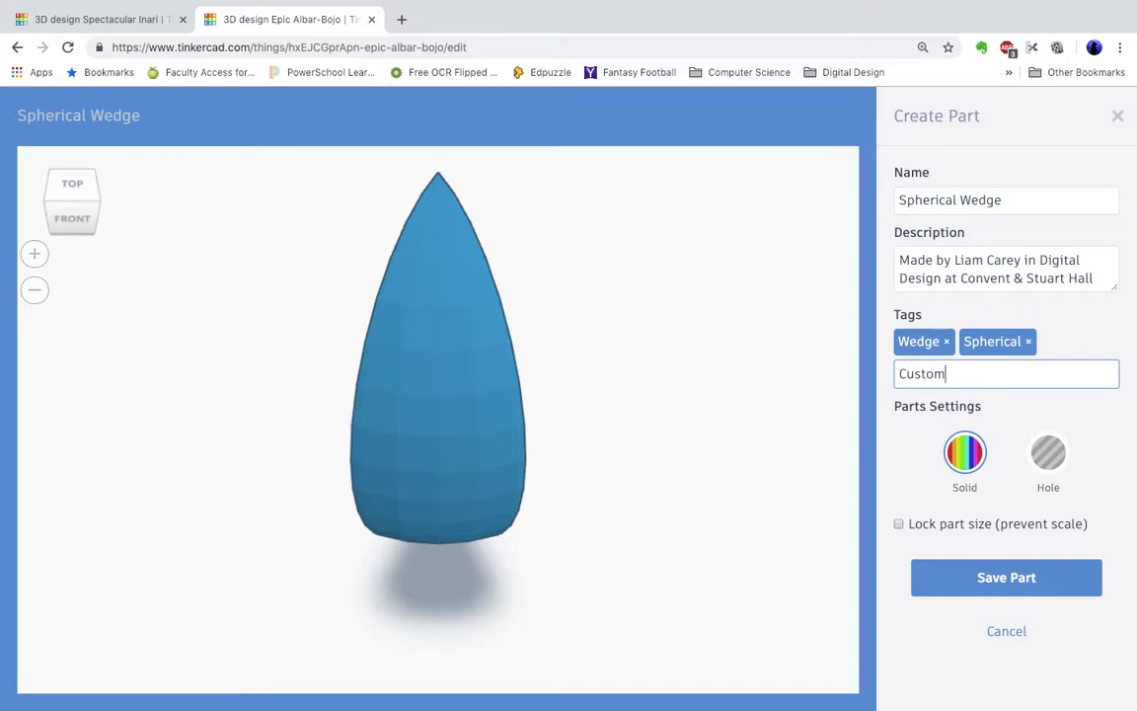
{"action": "key", "text": "Return"}
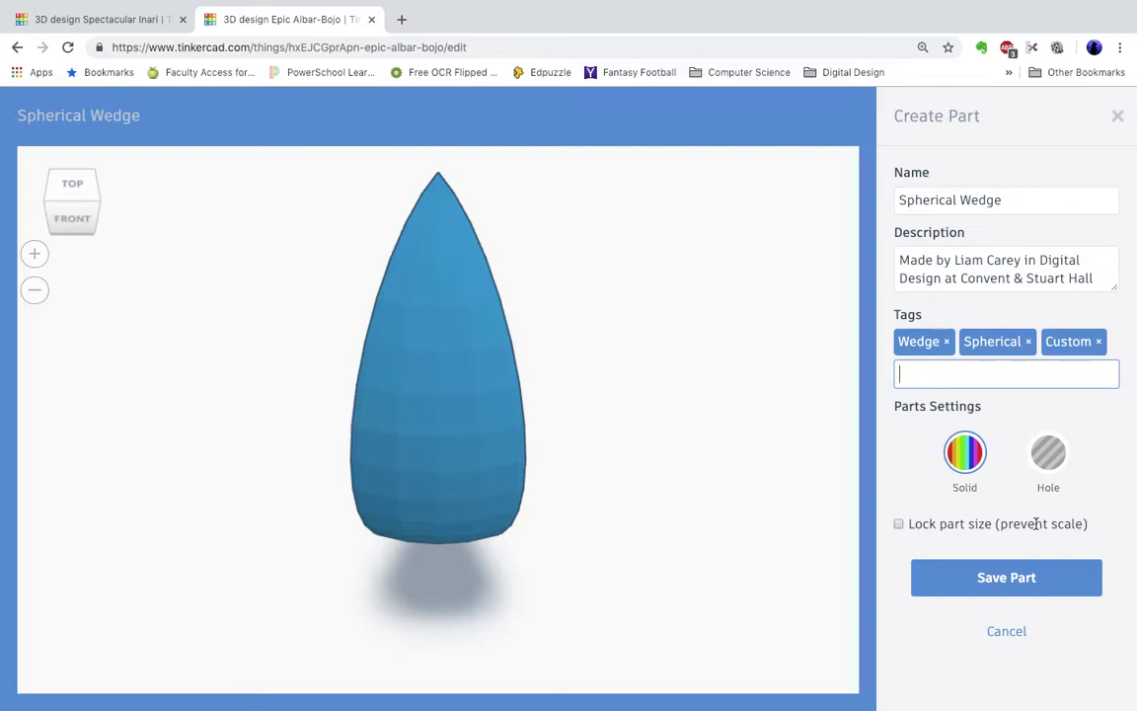
- Set the part's solid colour to orange and save it to the Part Collection
{"action": "left_click", "coordinate": [967, 452]}
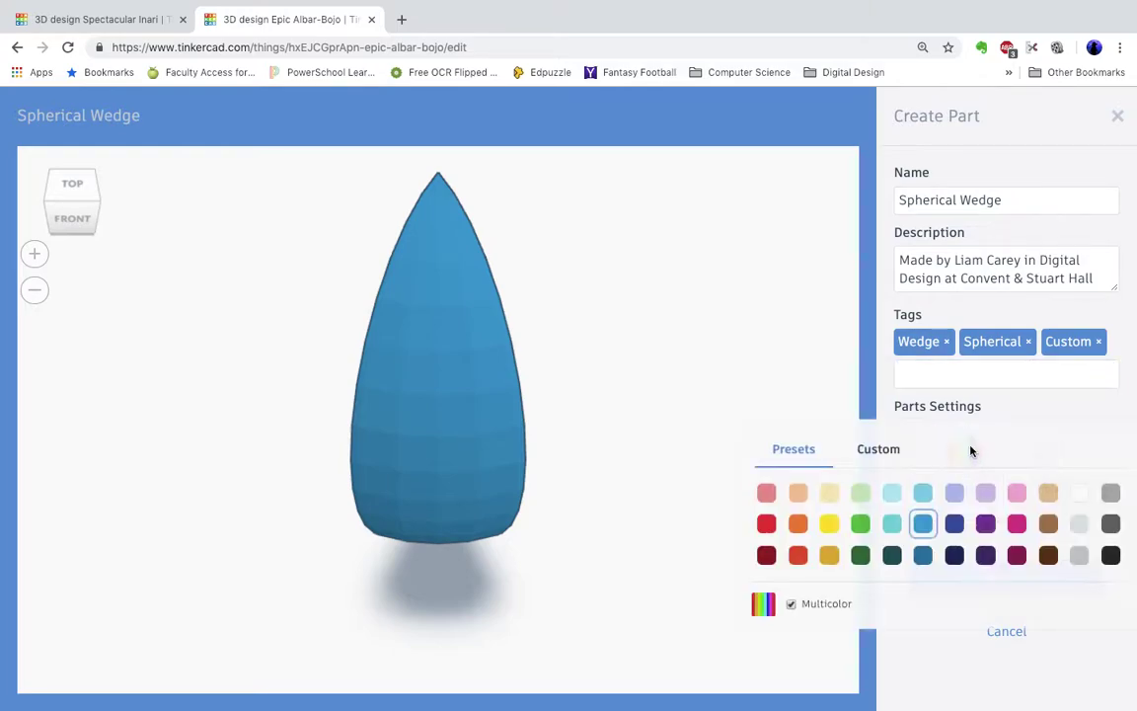
{"action": "left_click", "coordinate": [797, 524]}
{"action": "left_click", "coordinate": [881, 406]}
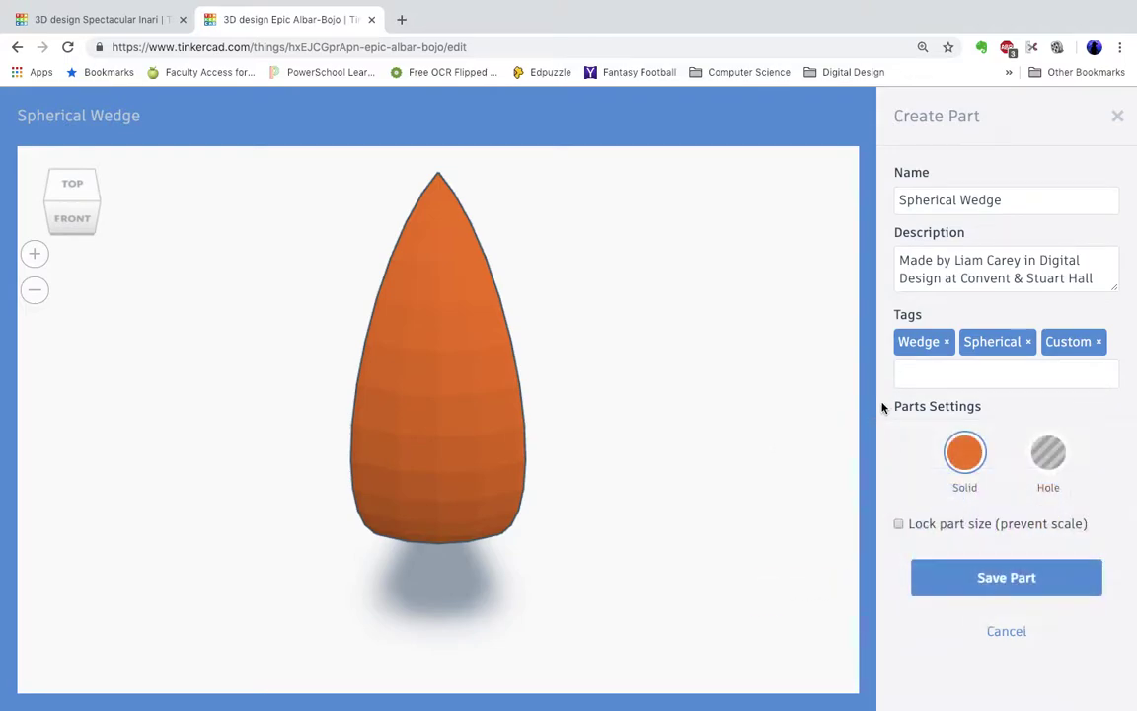
{"action": "left_click", "coordinate": [1052, 592]}
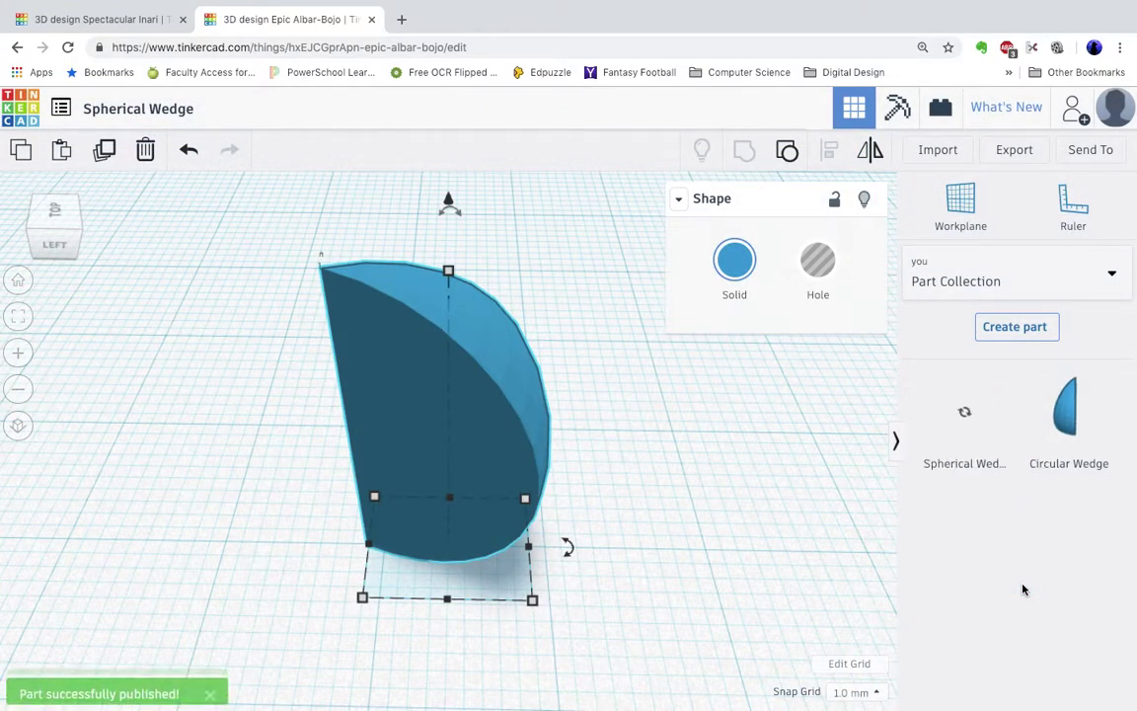